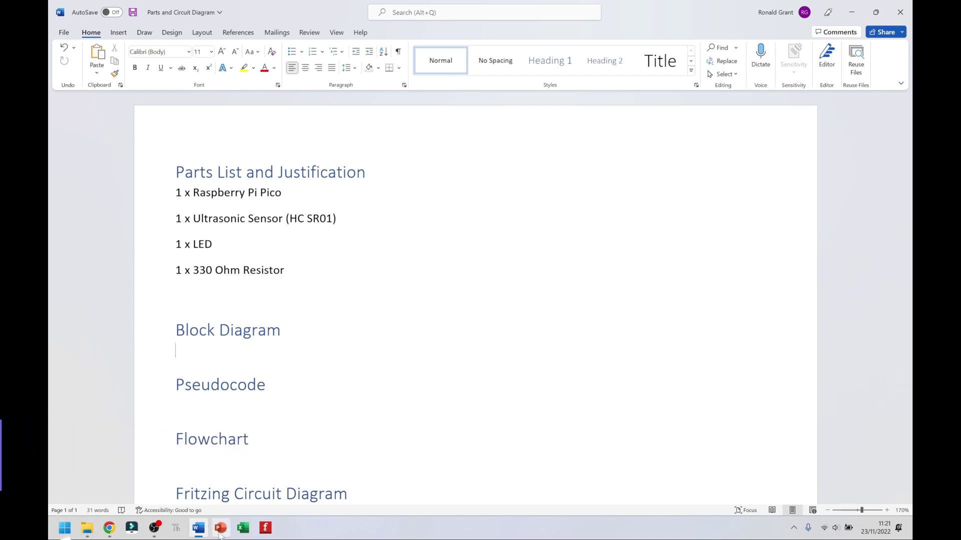
# Step: Add a PowerPoint file called Diagrams to the 13 - Ultrasonic Sensor folder and open it
pyautogui.click(87, 528)
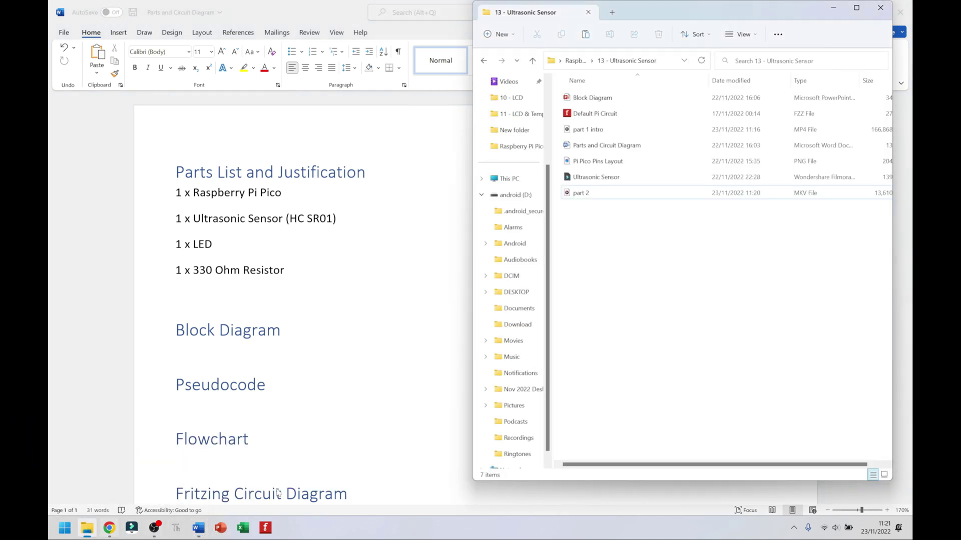
pyautogui.rightClick(594, 244)
pyautogui.moveTo(660, 343)
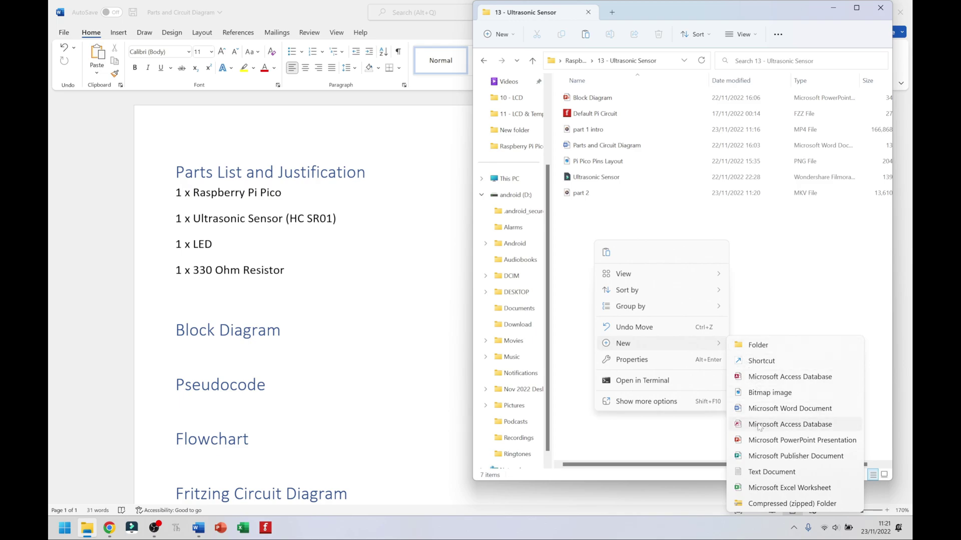
pyautogui.click(760, 440)
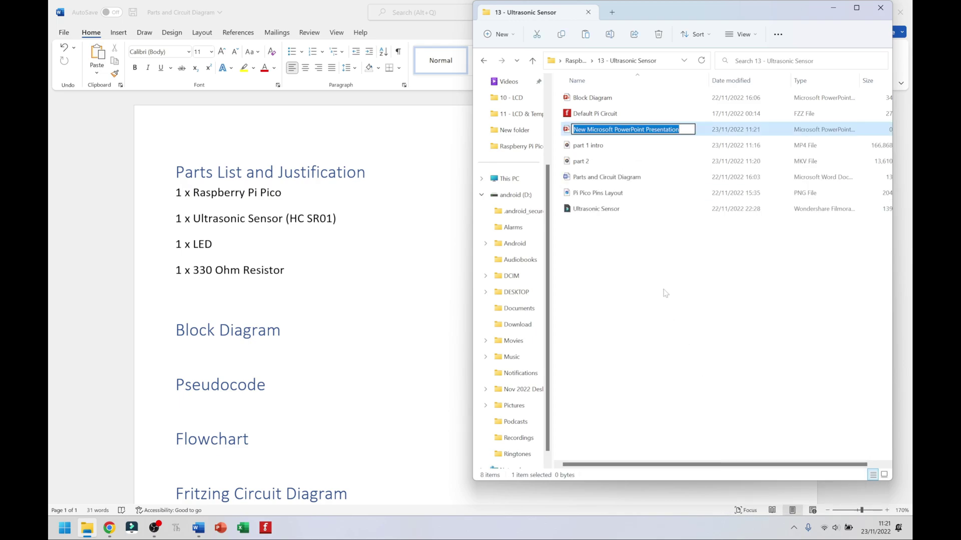
pyautogui.write('Diagrams')
pyautogui.press('Return')
pyautogui.doubleClick(570, 131)
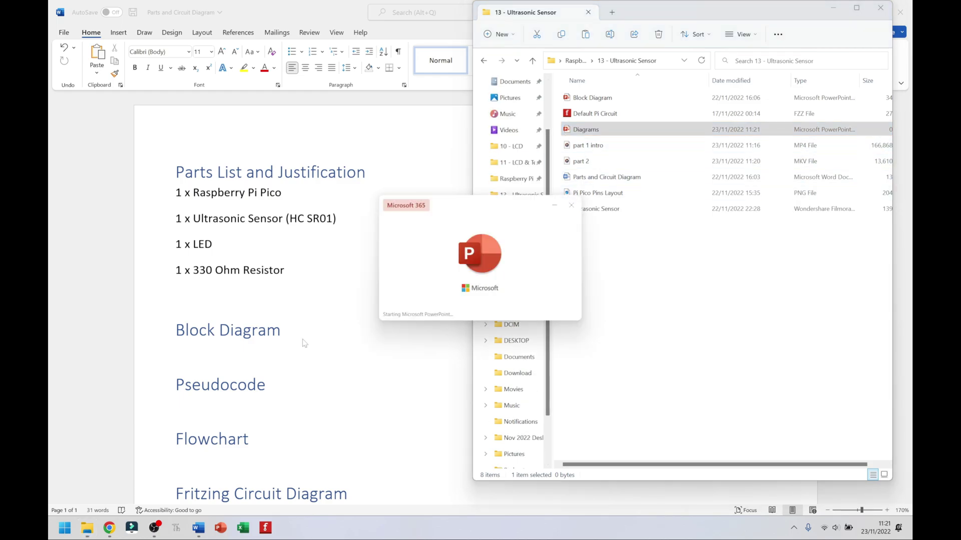
# Step: Add a blank slide without placeholders and place an 'Input' text box near its top
pyautogui.hotkey('ctrl', 'm')
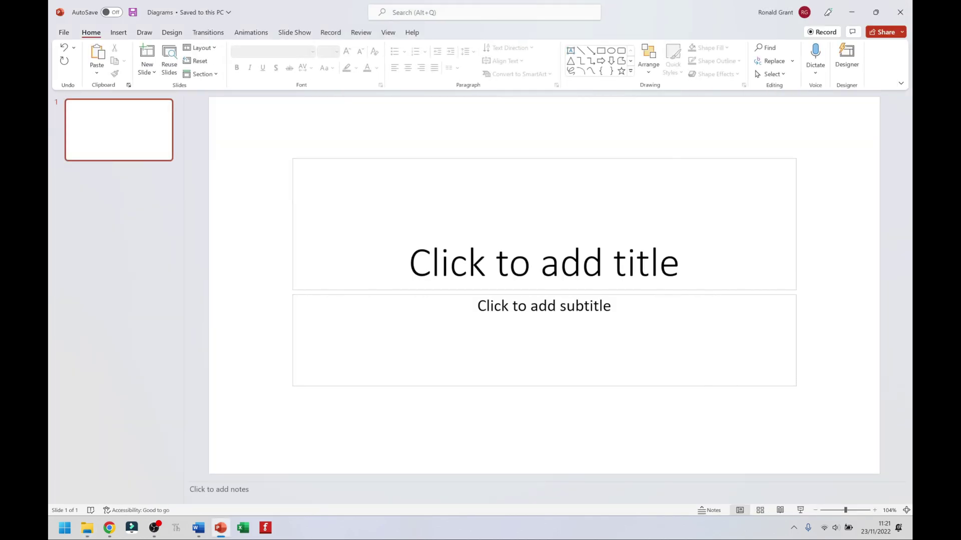
pyautogui.hotkey('ctrl', 'a')
pyautogui.press('Delete')
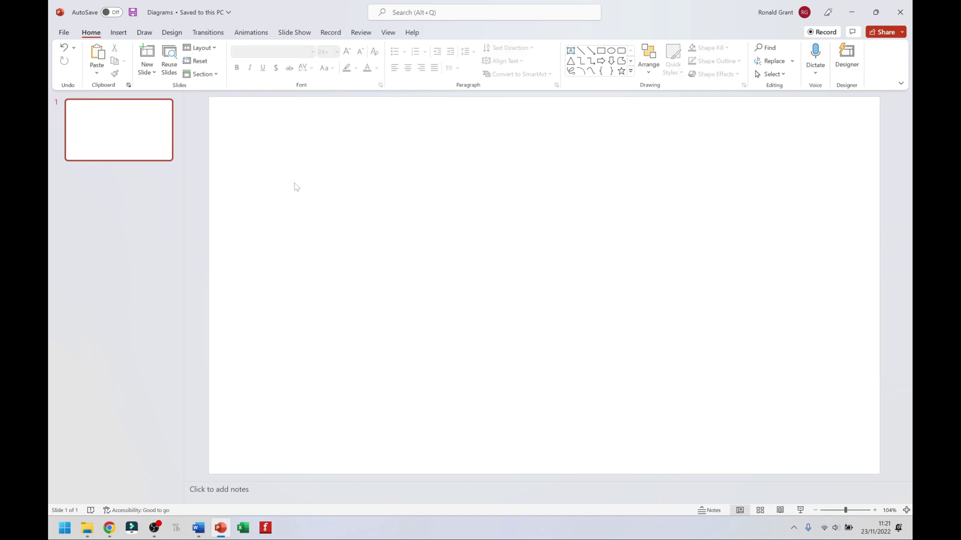
pyautogui.click(145, 34)
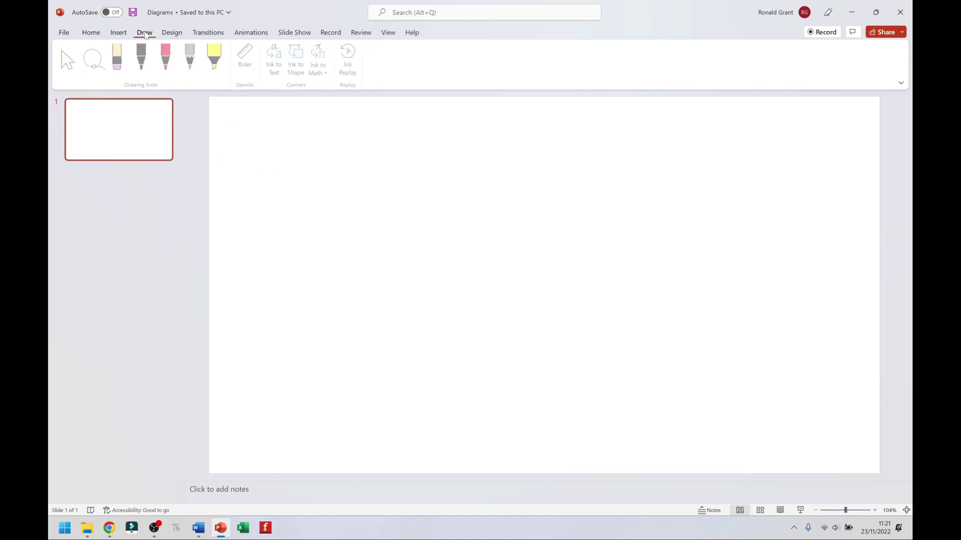
pyautogui.click(118, 33)
pyautogui.click(600, 60)
pyautogui.click(291, 146)
pyautogui.write('Input')
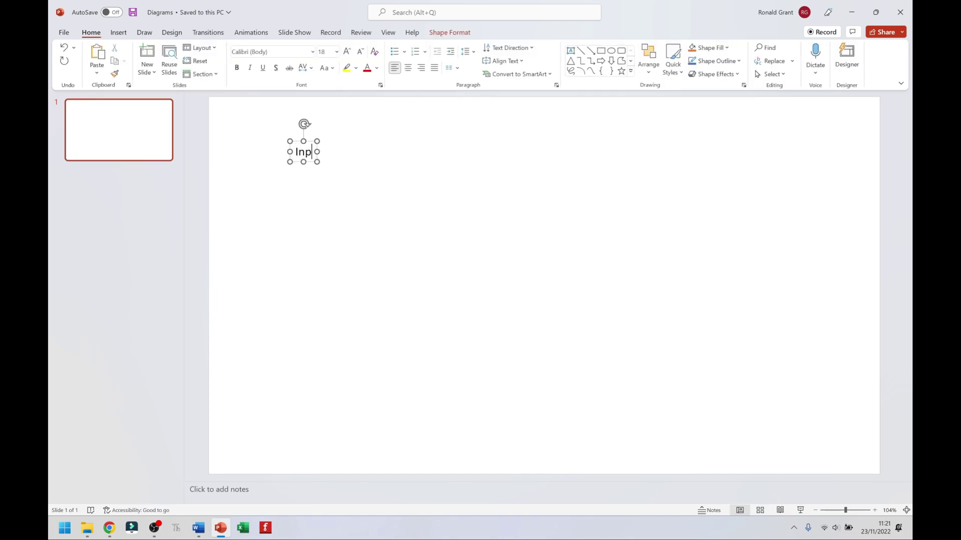
pyautogui.click(347, 197)
# Step: Duplicate the Input label to its right and change the copy to 'Processing'
pyautogui.click(323, 160)
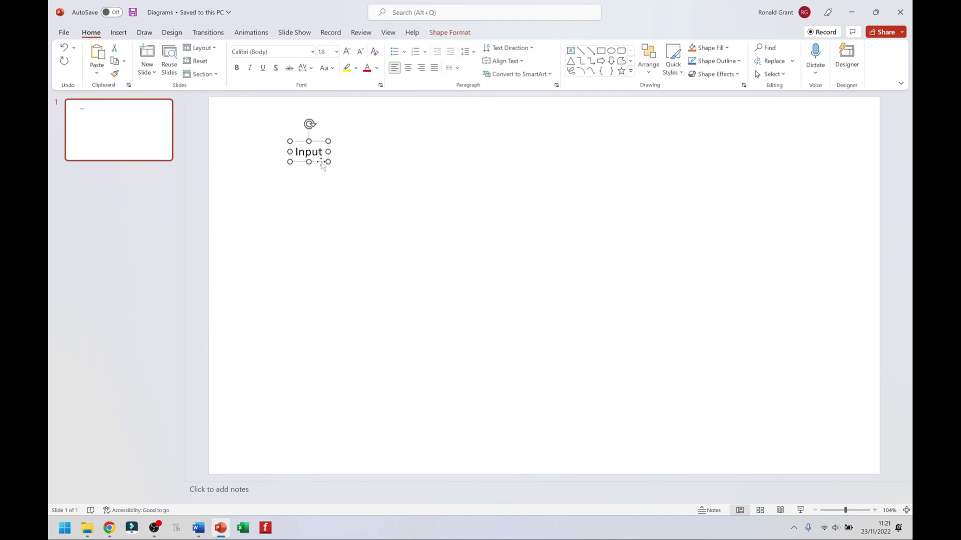
pyautogui.hotkey('ctrl', 'v')
pyautogui.moveTo(329, 170); pyautogui.dragTo(471, 167)
pyautogui.doubleClick(459, 154)
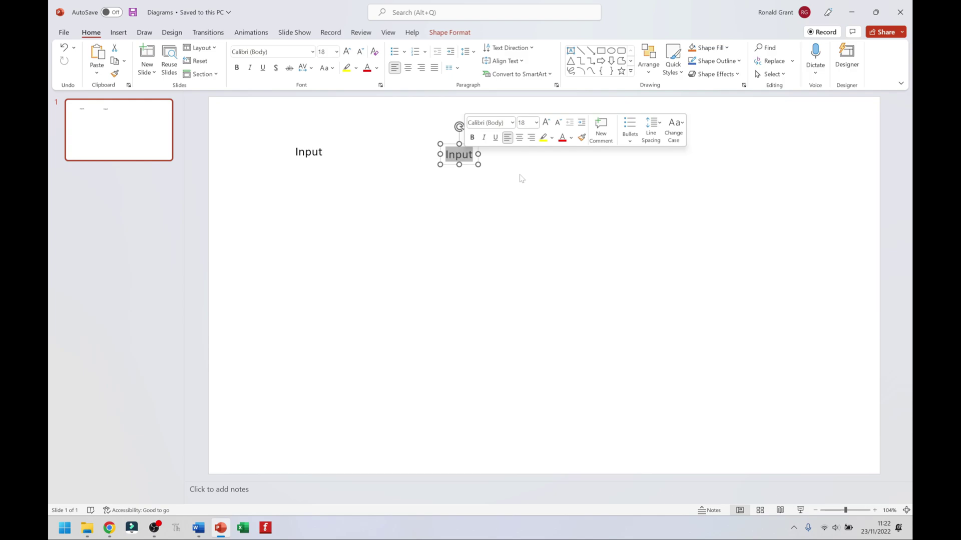
pyautogui.write('processing')
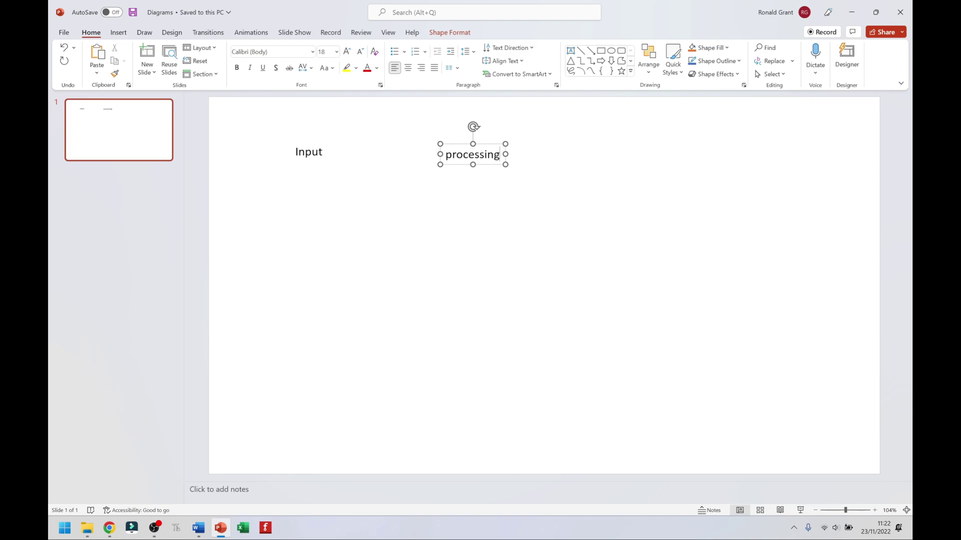
pyautogui.hotkey('ctrl', 'BackSpace')
pyautogui.write('Proce')
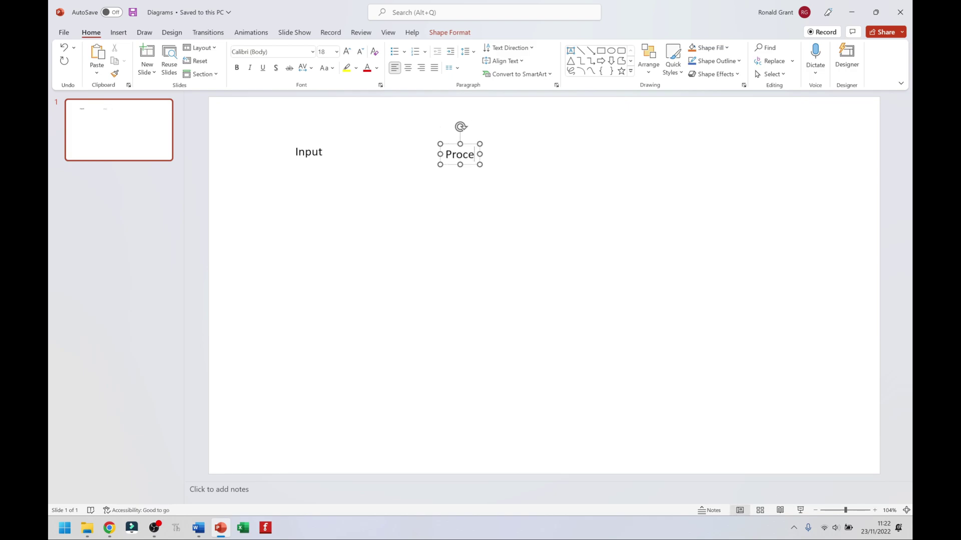
pyautogui.write('ssing')
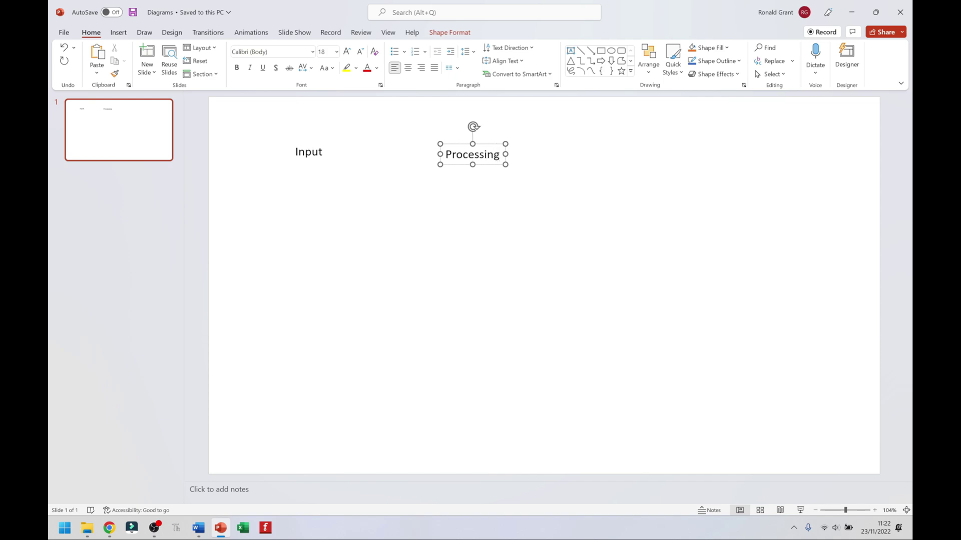
pyautogui.click(582, 181)
# Step: Duplicate the Processing label further right and change it to 'Output'
pyautogui.click(483, 165)
pyautogui.hotkey('ctrl', 'c')
pyautogui.hotkey('ctrl', 'v')
pyautogui.moveTo(491, 167); pyautogui.dragTo(712, 154)
pyautogui.doubleClick(712, 156)
pyautogui.write('OPutput')
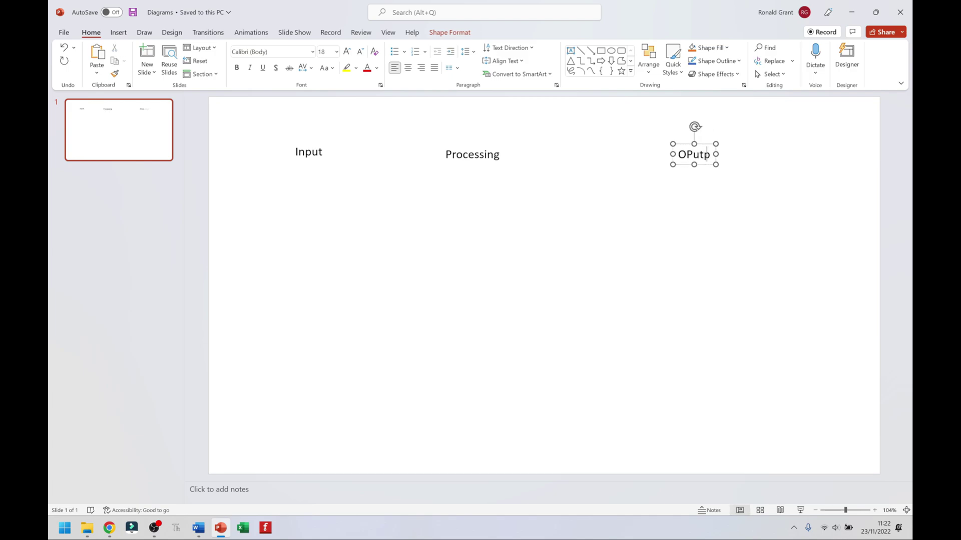
pyautogui.press('BackSpace')
pyautogui.press('BackSpace')
pyautogui.press('BackSpace')
pyautogui.press('BackSpace')
pyautogui.press('BackSpace')
pyautogui.press('BackSpace')
pyautogui.press('BackSpace')
pyautogui.write('Output')
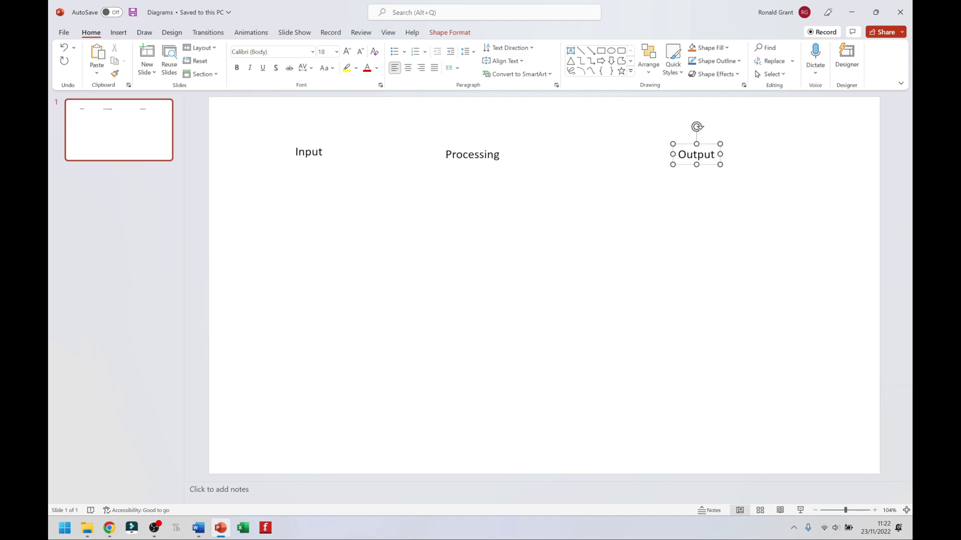
pyautogui.click(531, 278)
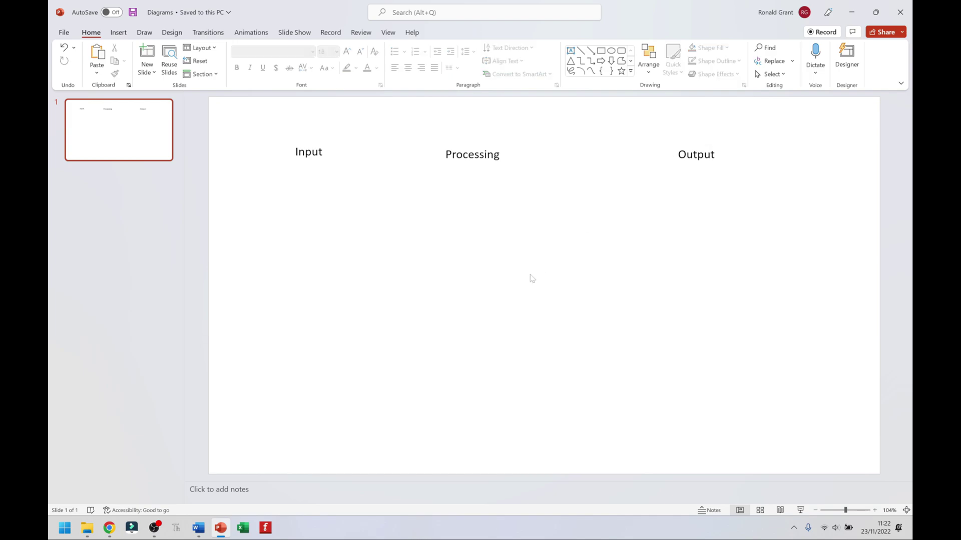
pyautogui.click(120, 33)
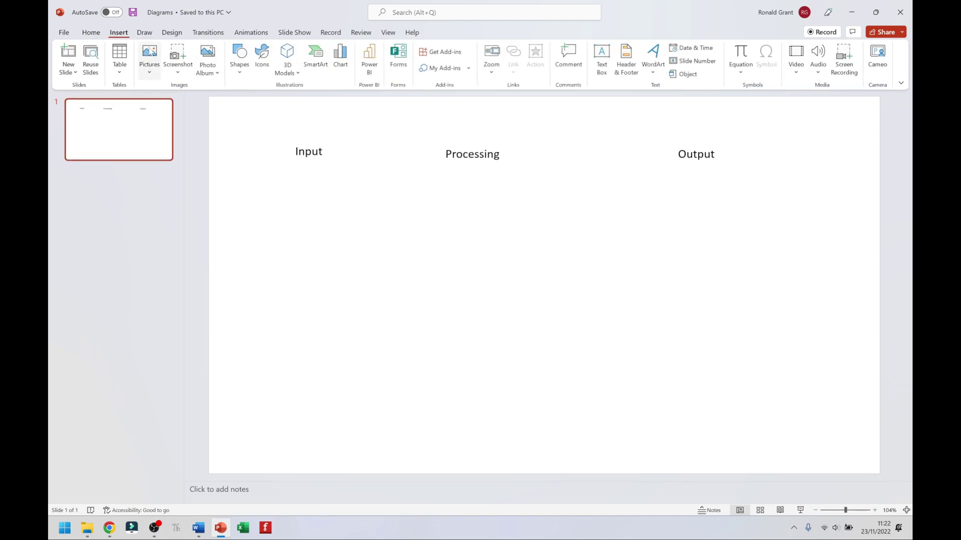
# Step: Draw a rounded rectangle under Input labelled 'Ultrasonic Sensor'
pyautogui.click(238, 73)
pyautogui.click(245, 170)
pyautogui.moveTo(281, 179)
pyautogui.mouseDown()
pyautogui.moveTo(349, 202)
pyautogui.moveTo(368, 225)
pyautogui.mouseUp()
pyautogui.write('Ultr')
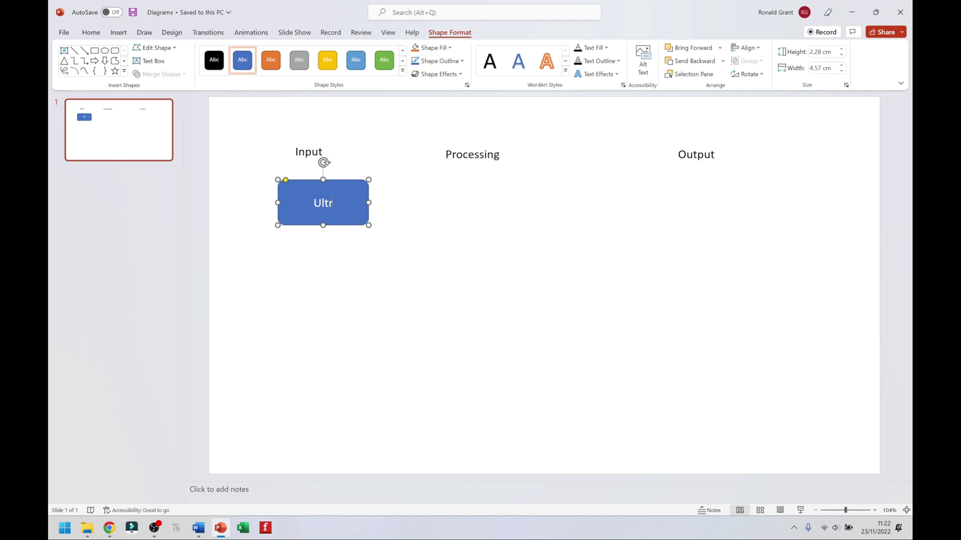
pyautogui.write('asonic Sensor')
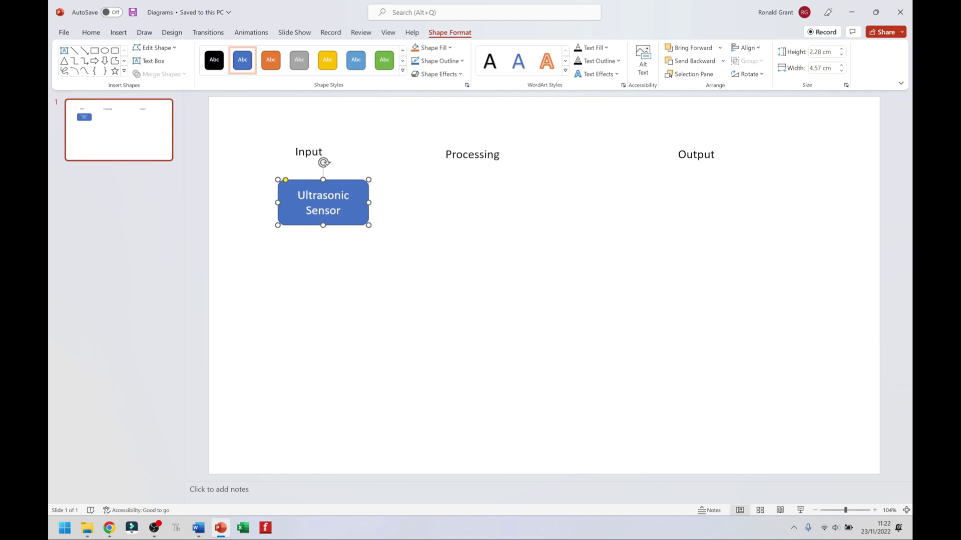
# Step: Duplicate the box under Processing and relabel it 'Raspberry Pi Pico'
pyautogui.hotkey('ctrl', 'v')
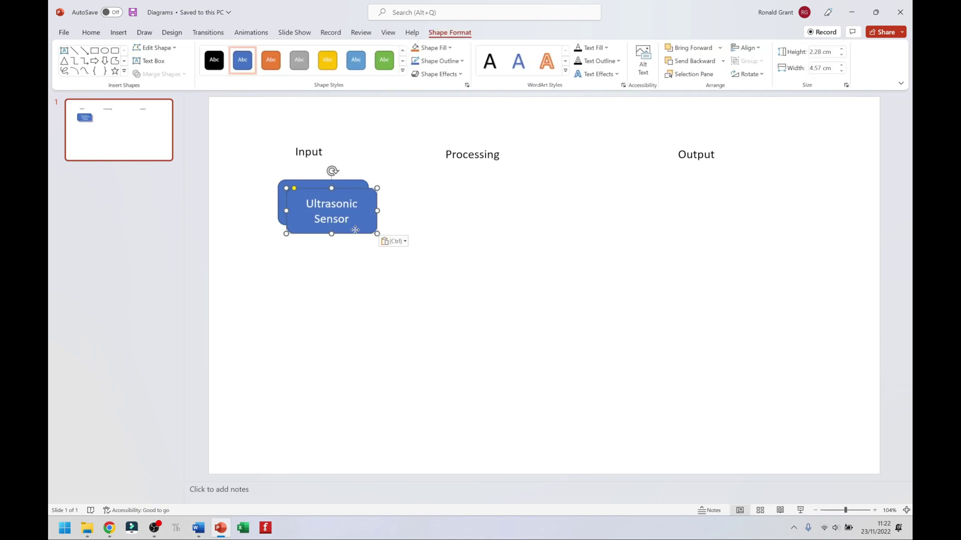
pyautogui.moveTo(330, 202); pyautogui.dragTo(480, 205)
pyautogui.tripleClick(479, 206)
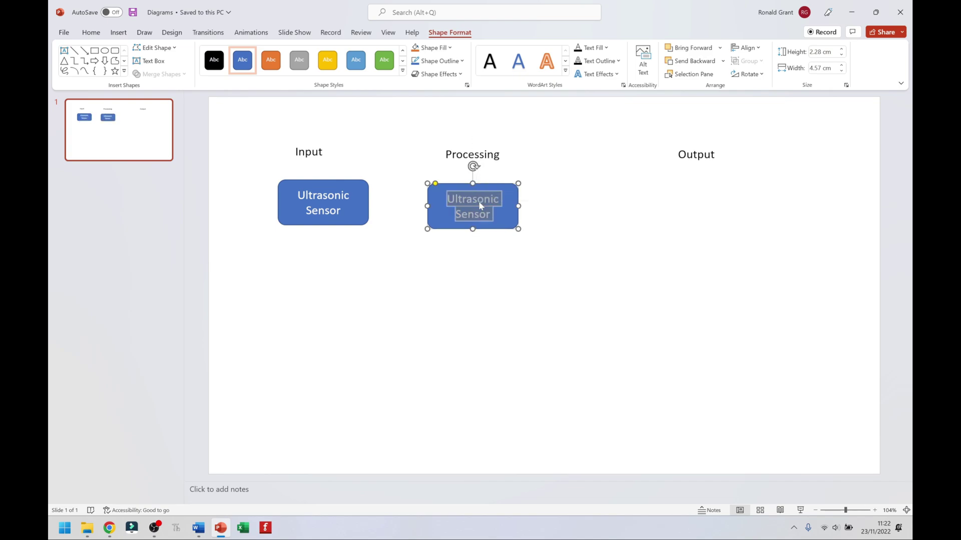
pyautogui.write('Raspberry Pi')
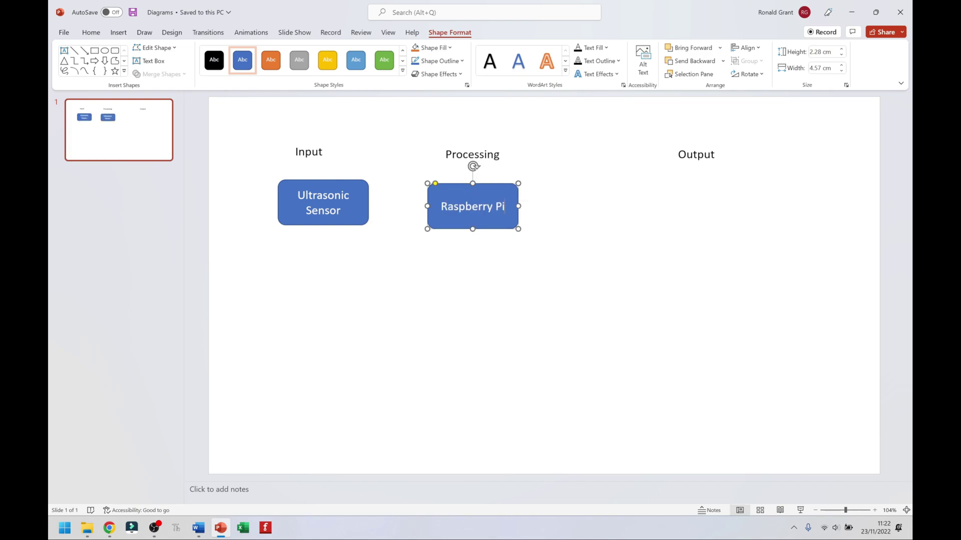
pyautogui.write(' Pico')
pyautogui.click(527, 200)
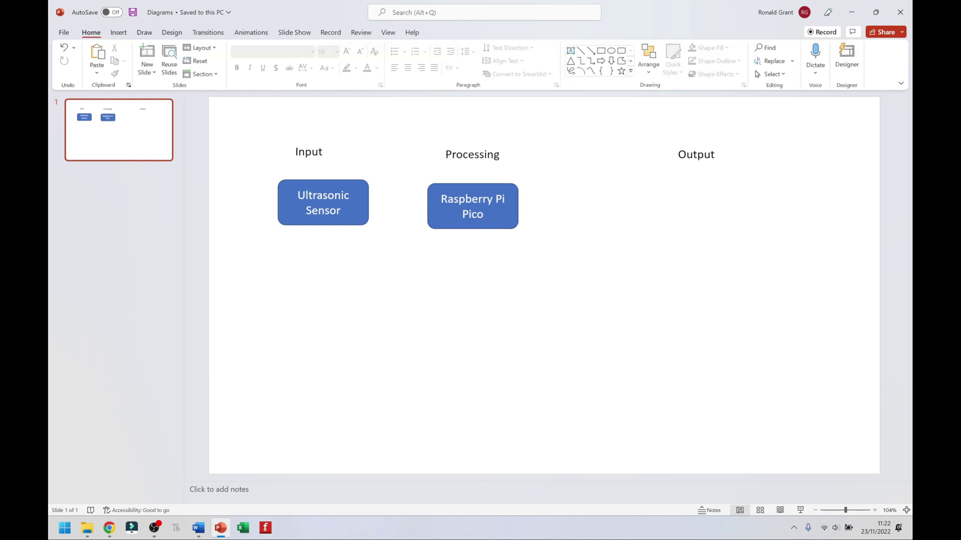
# Step: Copy the Raspberry Pi Pico box under Output and relabel it 'LED'
pyautogui.click(493, 187)
pyautogui.hotkey('ctrl', 'c')
pyautogui.hotkey('ctrl', 'v')
pyautogui.moveTo(513, 200); pyautogui.dragTo(719, 195)
pyautogui.tripleClick(699, 211)
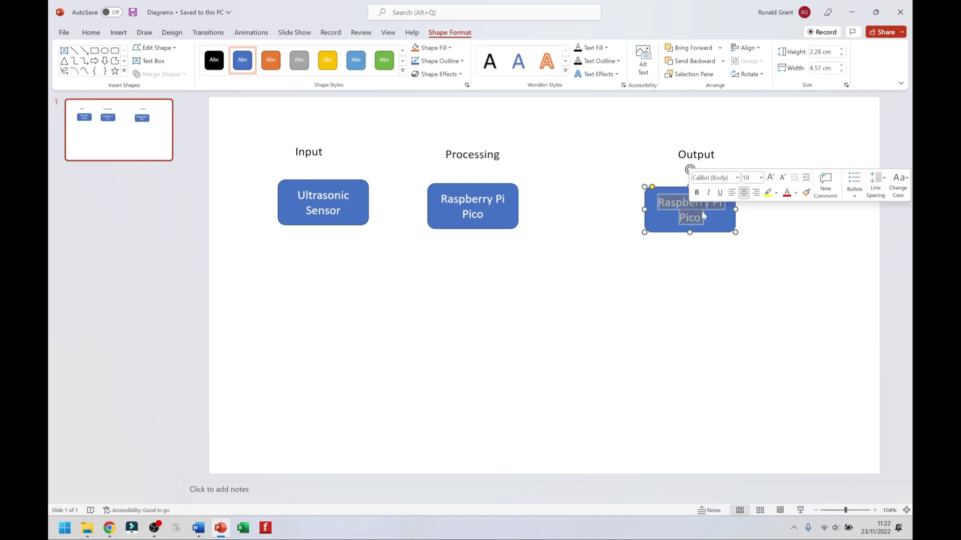
pyautogui.write('LED')
# Step: Shift the Output label and LED box left to line up with the row
pyautogui.click(703, 156)
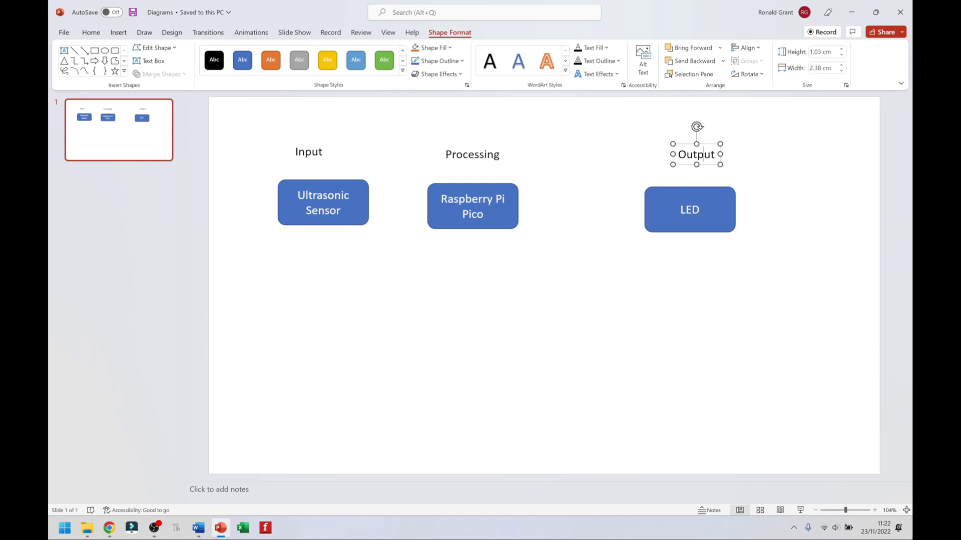
pyautogui.moveTo(710, 166); pyautogui.dragTo(668, 162)
pyautogui.moveTo(693, 192); pyautogui.dragTo(659, 184)
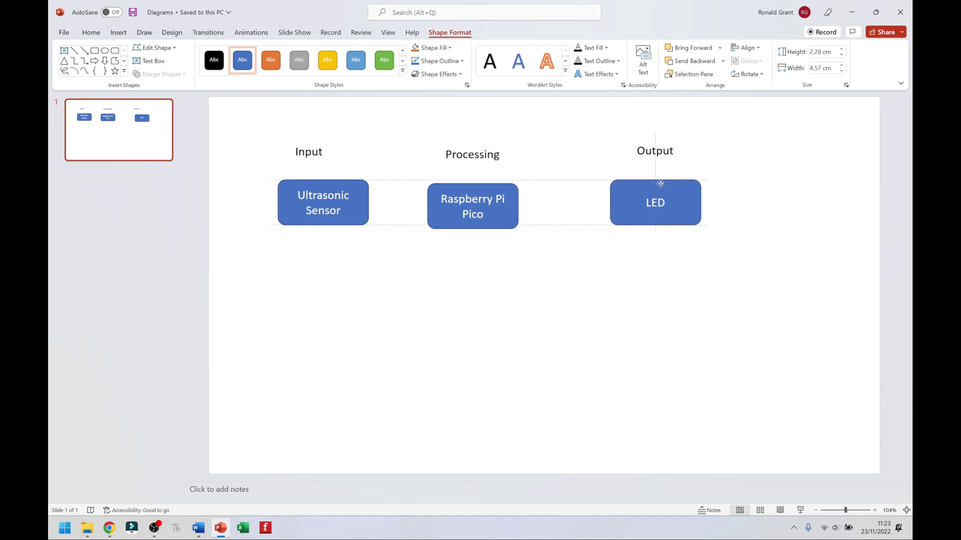
pyautogui.click(120, 33)
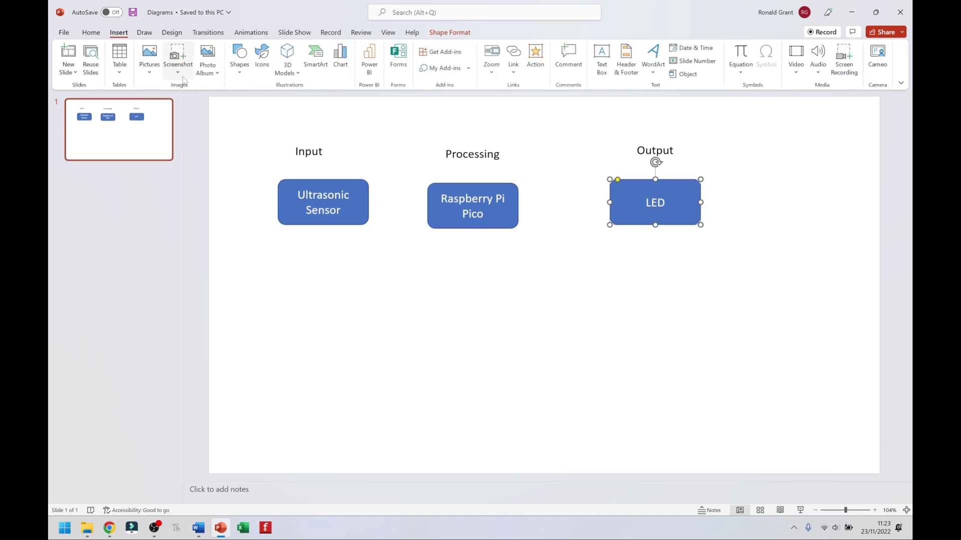
# Step: Join Ultrasonic Sensor to Raspberry Pi Pico with a 4½ pt elbow arrow
pyautogui.click(239, 56)
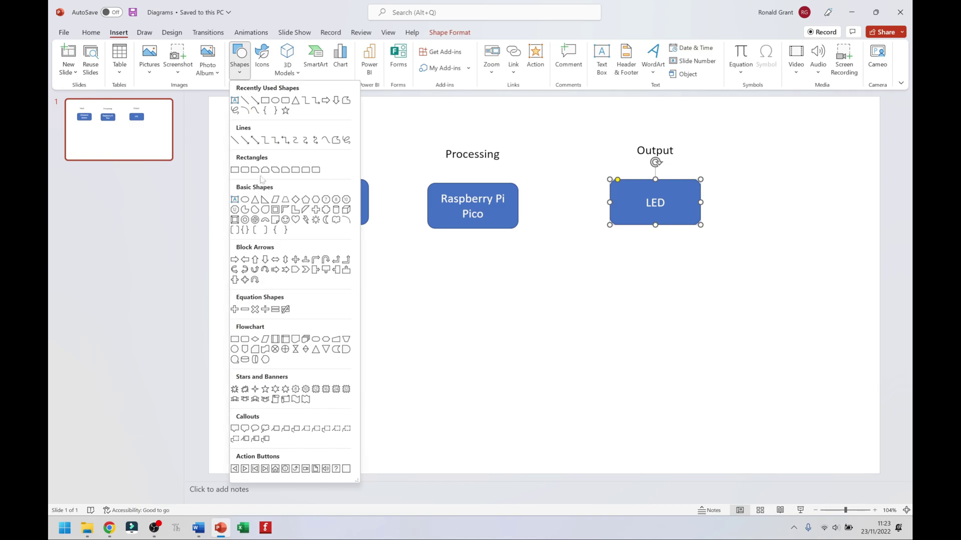
pyautogui.click(275, 140)
pyautogui.moveTo(368, 202); pyautogui.dragTo(428, 206)
pyautogui.click(453, 62)
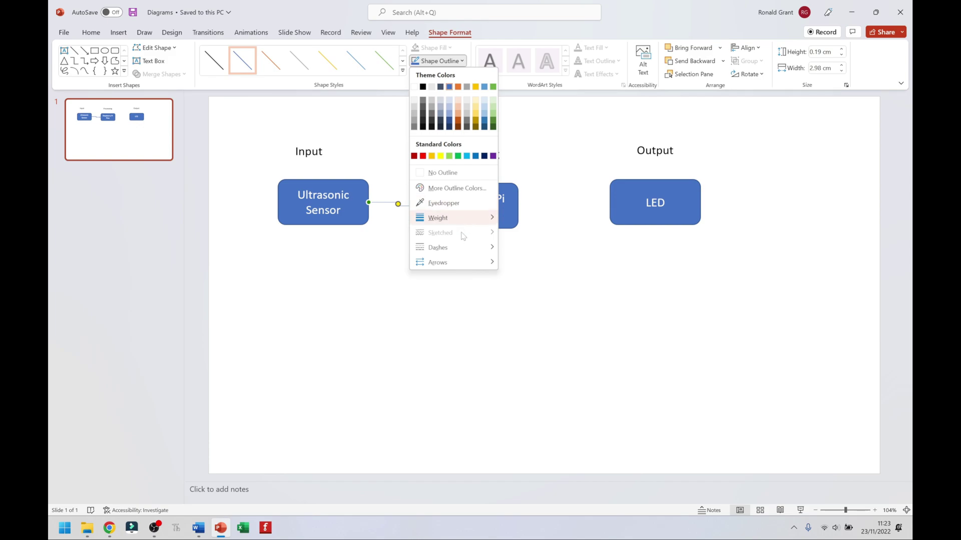
pyautogui.moveTo(440, 218)
pyautogui.click(538, 311)
# Step: Place a copy of the arrow linking Raspberry Pi Pico to the LED box
pyautogui.moveTo(395, 208); pyautogui.dragTo(518, 206)
pyautogui.moveTo(594, 233); pyautogui.dragTo(609, 203)
pyautogui.click(592, 261)
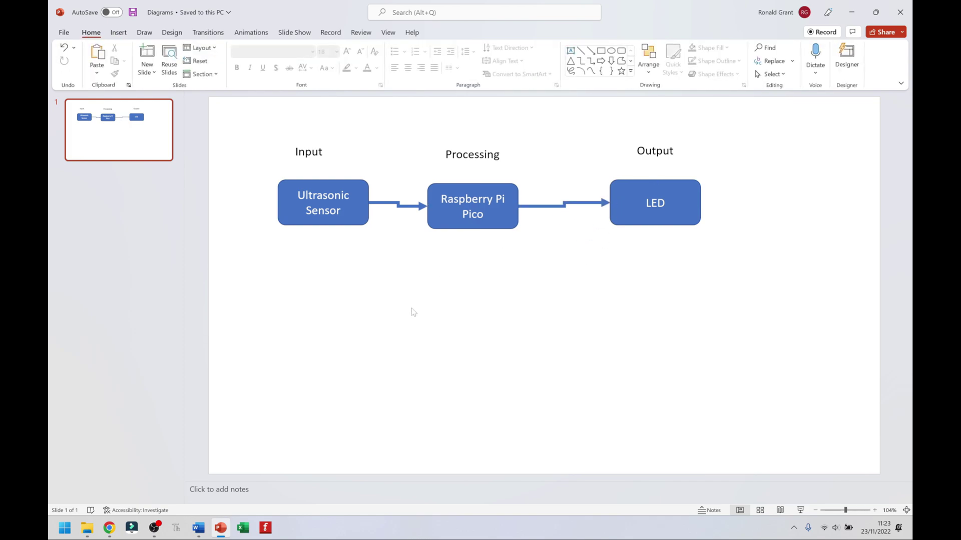
# Step: Snip the finished block diagram region and switch to another window
pyautogui.press('super+shift+s')
pyautogui.moveTo(263, 129); pyautogui.dragTo(723, 247)
pyautogui.hotkey('alt', 'Tab')
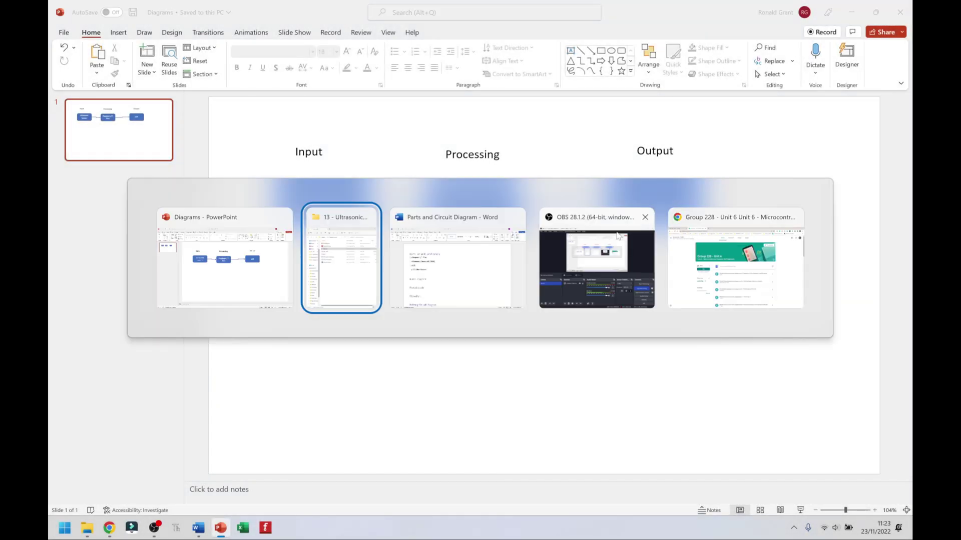
# Step: Paste the block diagram snip under the Block Diagram heading in the Word document
pyautogui.click(441, 253)
pyautogui.click(208, 349)
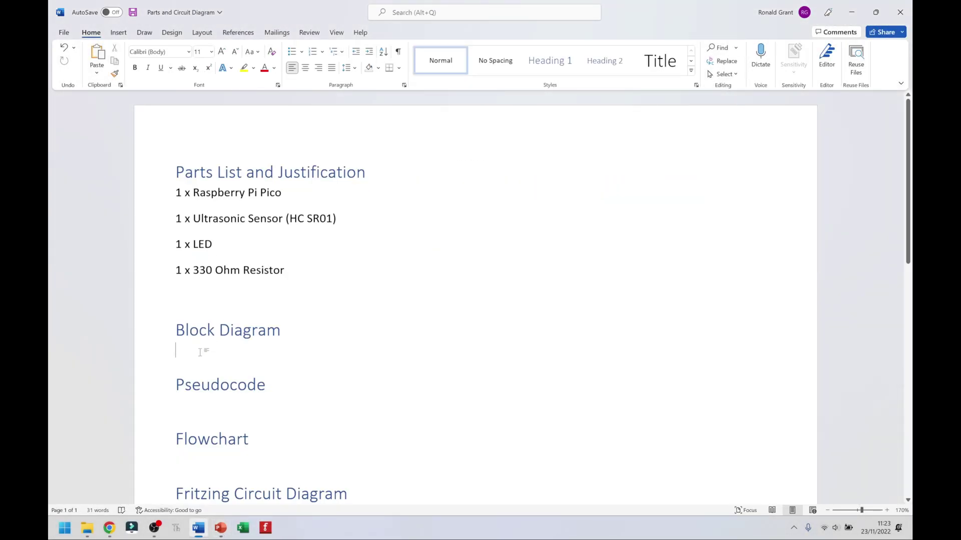
pyautogui.hotkey('ctrl', 'v')
pyautogui.scroll(-3, 326, 359)
pyautogui.click(776, 333)
pyautogui.moveTo(777, 333); pyautogui.dragTo(597, 287)
pyautogui.scroll(-1, 597, 287)
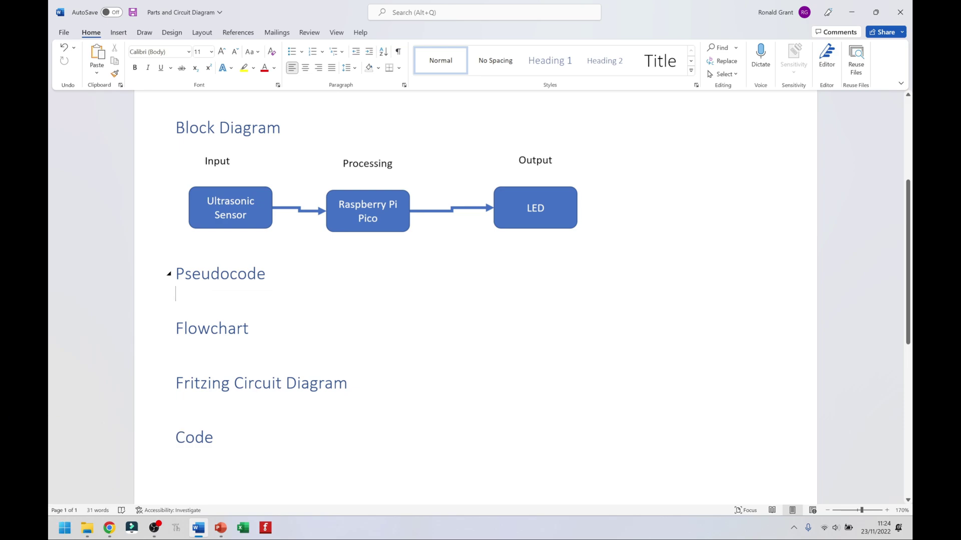
# Step: Type the pseudocode lines 'Start' and 'INPUT - get reading from sensor'
pyautogui.write('Start')
pyautogui.hotkey('ctrl', 'z')
pyautogui.write('Star')
pyautogui.press('BackSpace')
pyautogui.press('BackSpace')
pyautogui.write('TAR')
pyautogui.hotkey('ctrl', 'z')
pyautogui.write('Start')
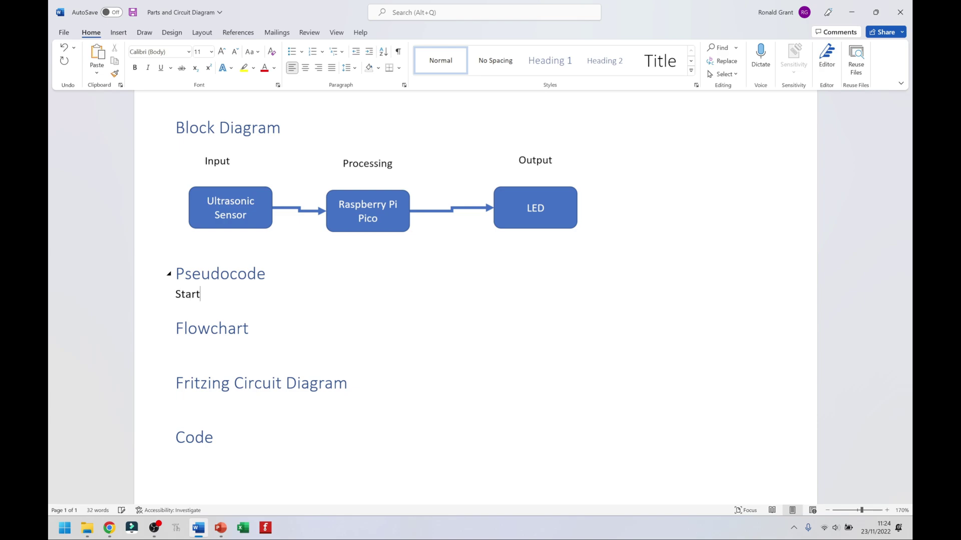
pyautogui.press('Return')
pyautogui.write('INPUT')
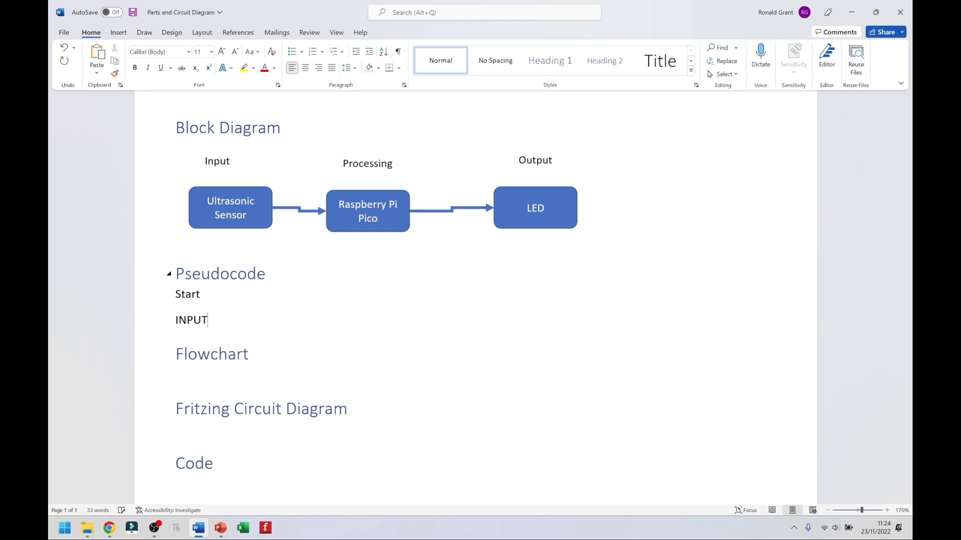
pyautogui.write(' - get reading from sensor')
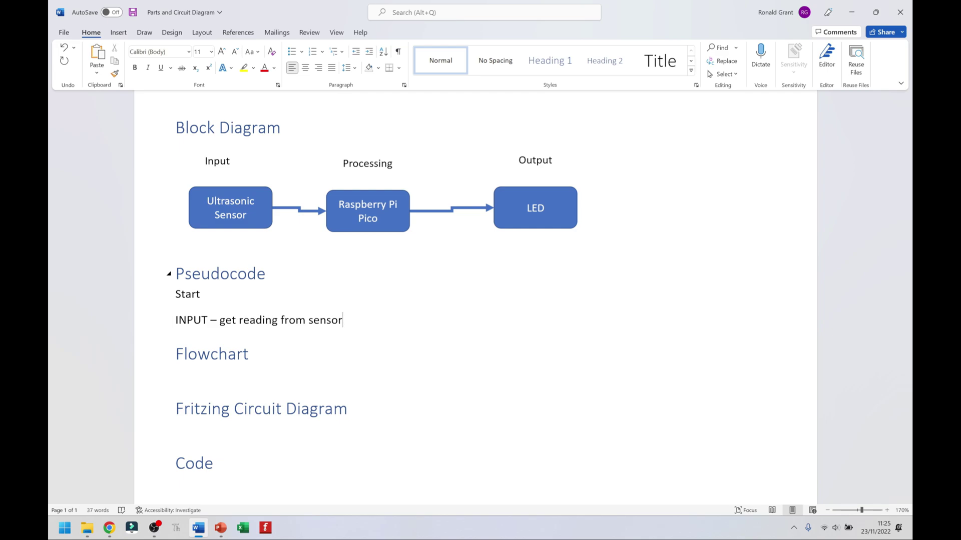
pyautogui.press('Return')
# Step: Add 'IF distance is less than 15cm' followed by 'THEN turn LED on'
pyautogui.write('IF')
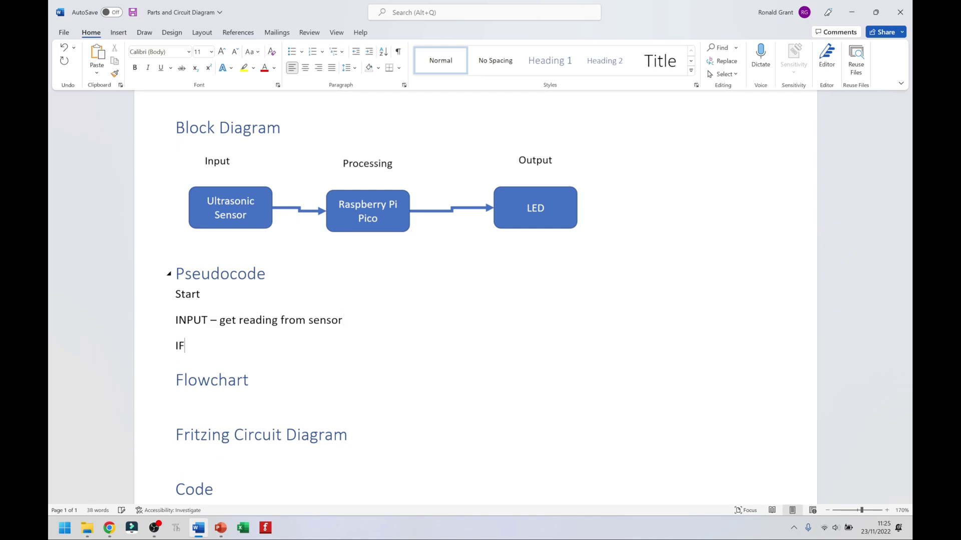
pyautogui.press('BackSpace')
pyautogui.press('BackSpace')
pyautogui.write('IF distance is less than')
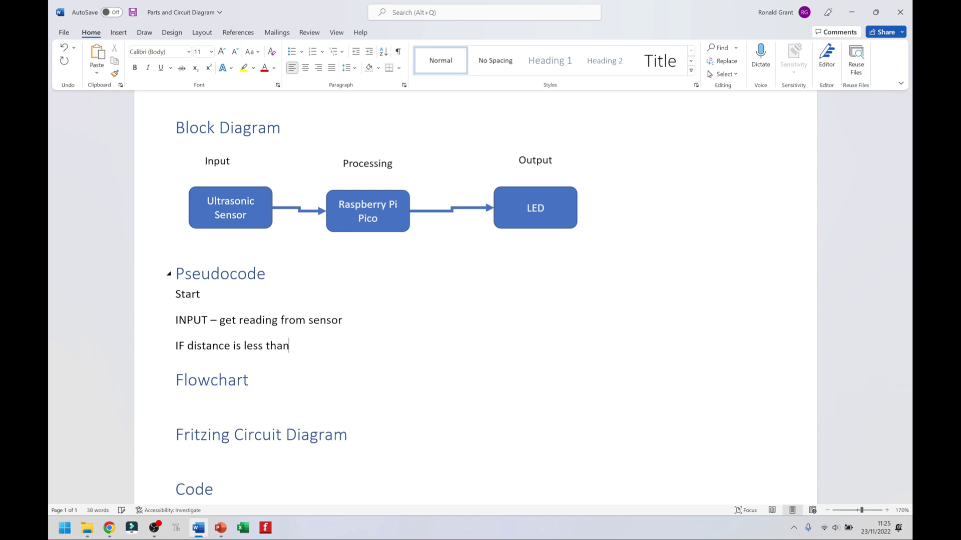
pyautogui.write(' 15cm then')
pyautogui.press('BackSpace')
pyautogui.press('BackSpace')
pyautogui.press('BackSpace')
pyautogui.press('BackSpace')
pyautogui.press('BackSpace')
pyautogui.press('Return')
pyautogui.write('Then')
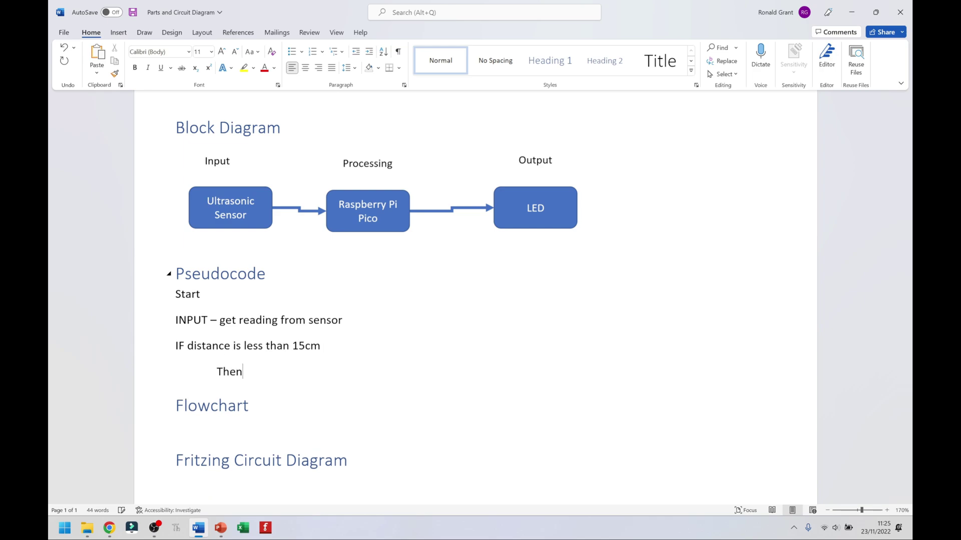
pyautogui.hotkey('ctrl', 'BackSpace')
pyautogui.write('THEN turn LED on')
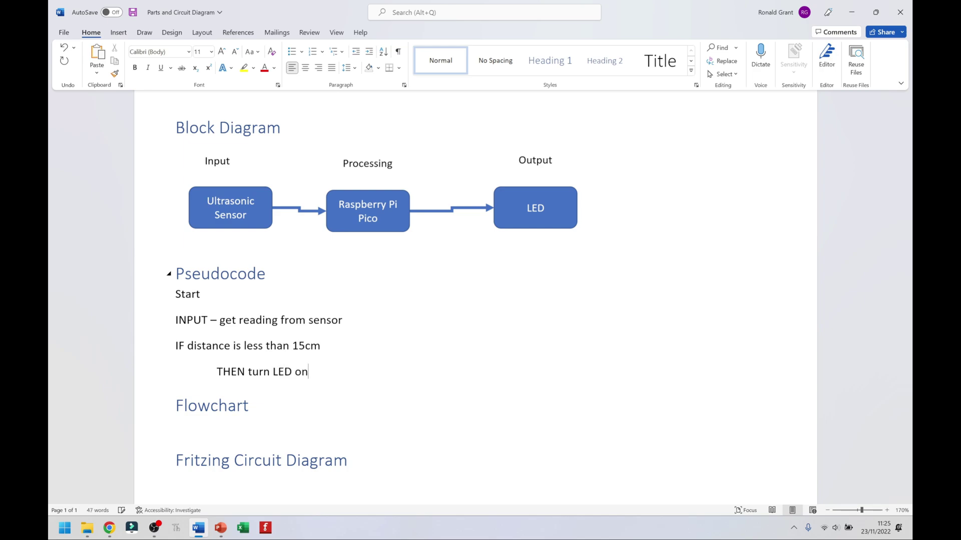
# Step: Add 'ELIF distance is greater than 15cm' with an indented 'THEN turn LED off'
pyautogui.press('Return')
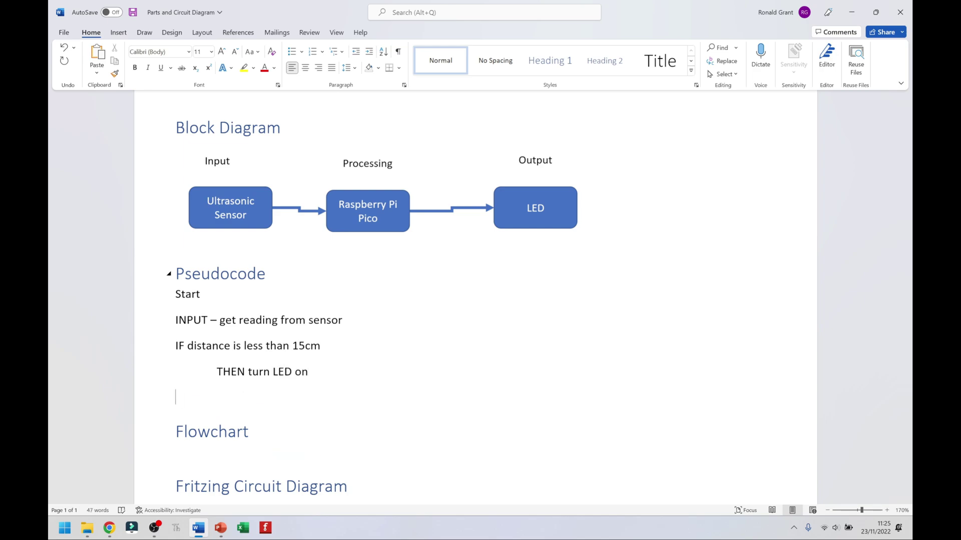
pyautogui.write('ELIF distance')
pyautogui.hotkey('ctrl', 'BackSpace')
pyautogui.write('distance is greater than')
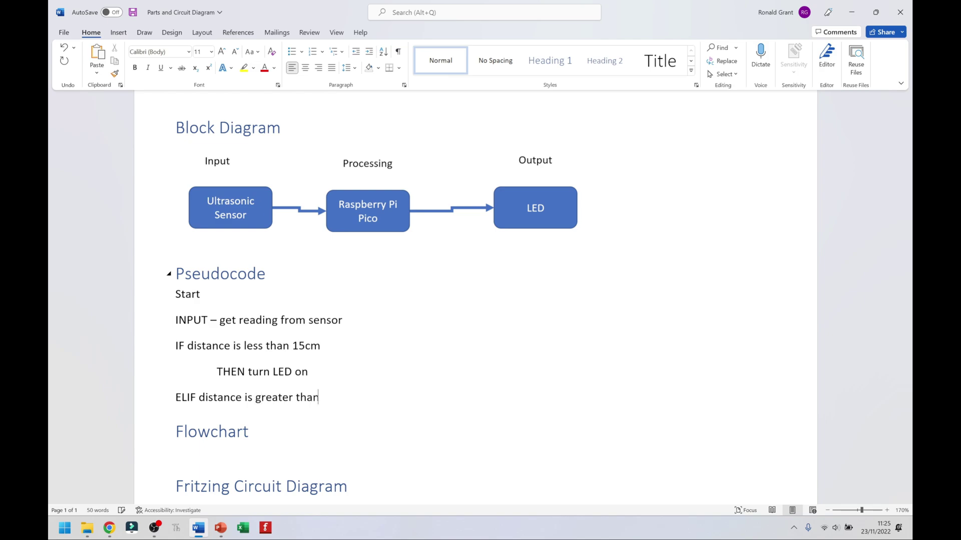
pyautogui.write(' 15cm')
pyautogui.press('Return')
pyautogui.press('Tab')
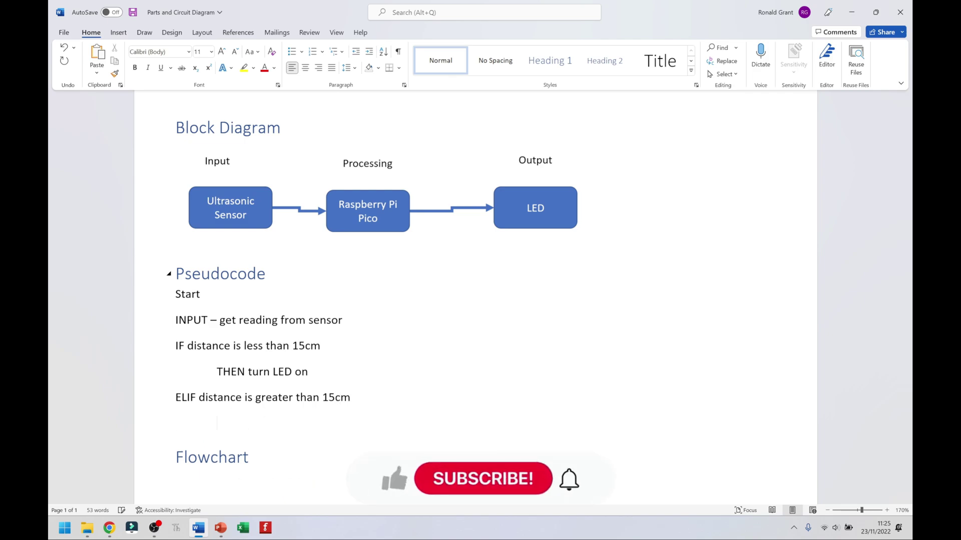
pyautogui.write('THEN turn led')
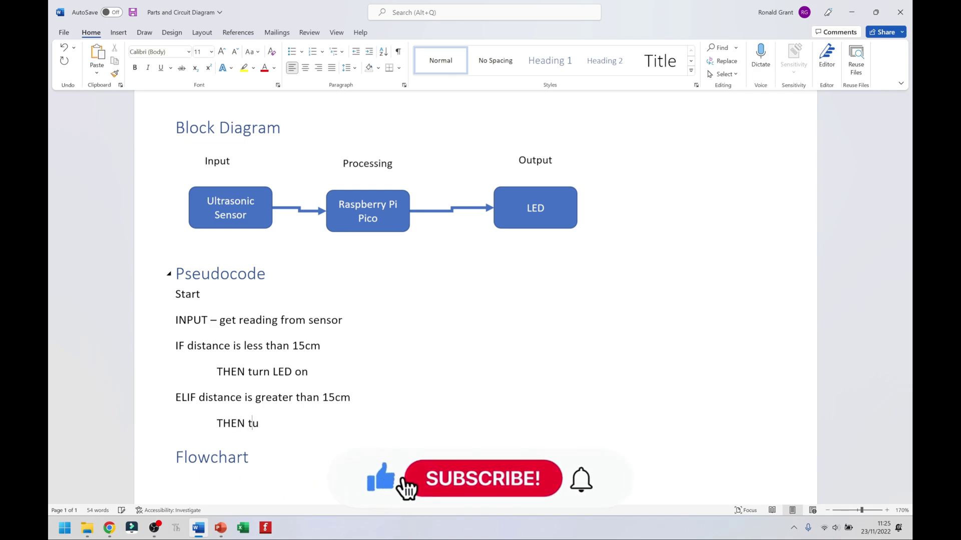
pyautogui.press('BackSpace')
pyautogui.press('BackSpace')
pyautogui.press('BackSpace')
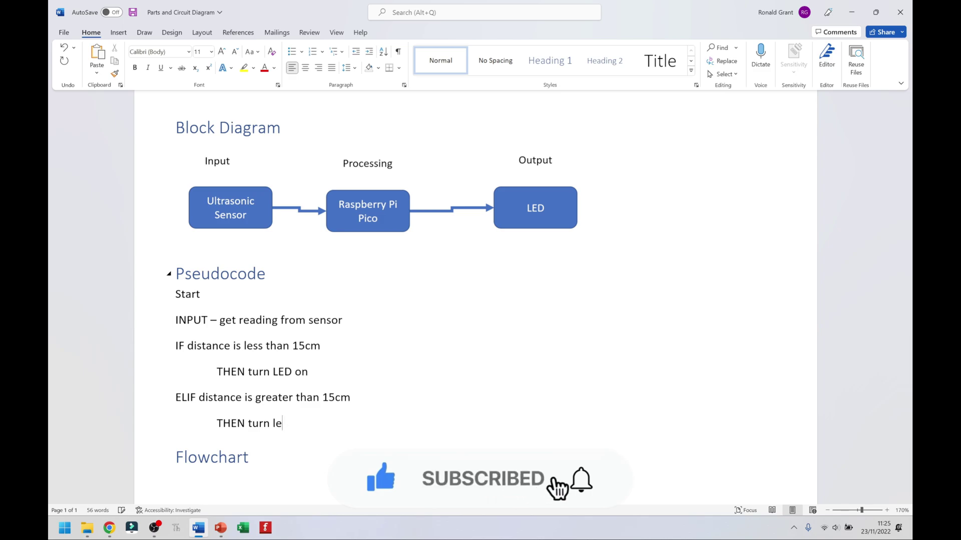
pyautogui.write('LED off')
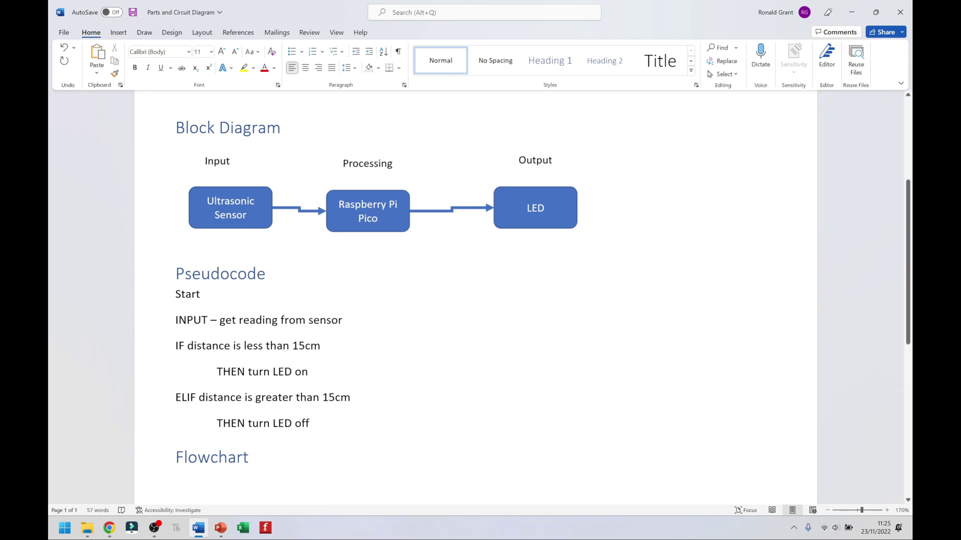
# Step: Add an 'Else' line with an indented 'OUTPUT - There was an error' below the ELIF branch
pyautogui.moveTo(310, 425); pyautogui.dragTo(175, 346)
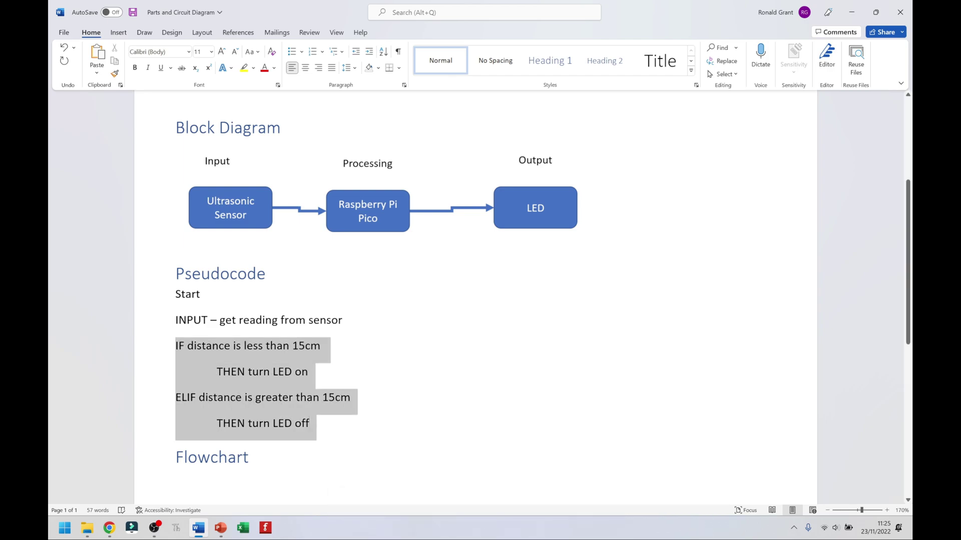
pyautogui.click(266, 397)
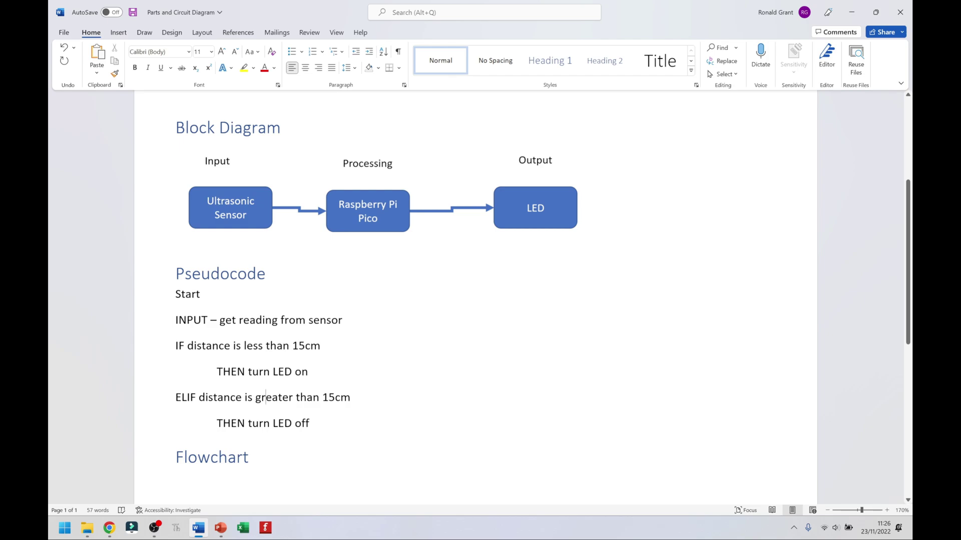
pyautogui.moveTo(310, 423); pyautogui.dragTo(176, 371)
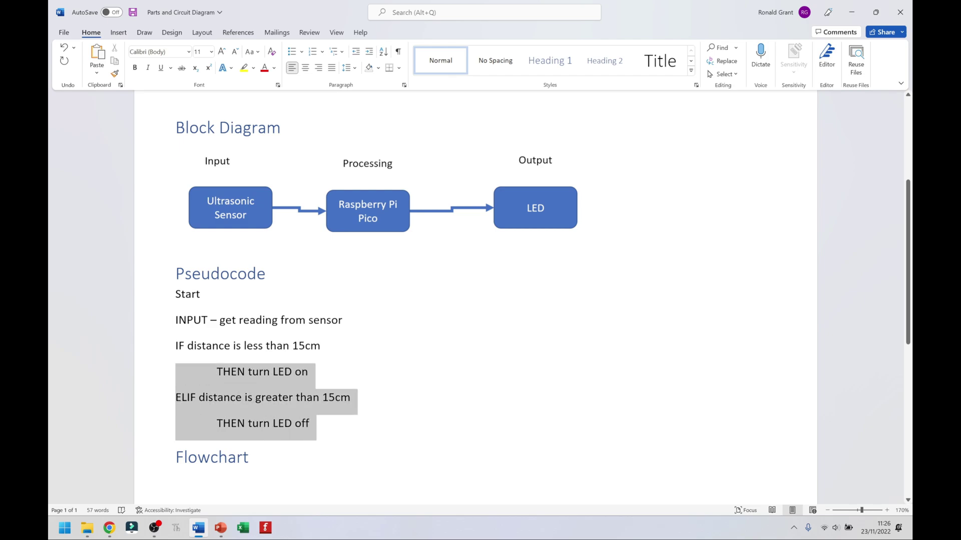
pyautogui.click(235, 398)
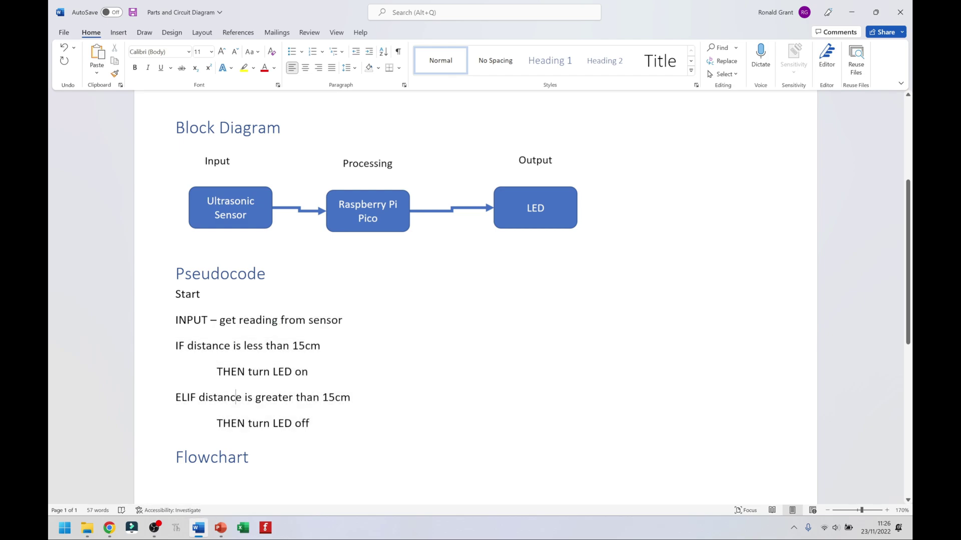
pyautogui.click(335, 428)
pyautogui.press('Return')
pyautogui.write('Else')
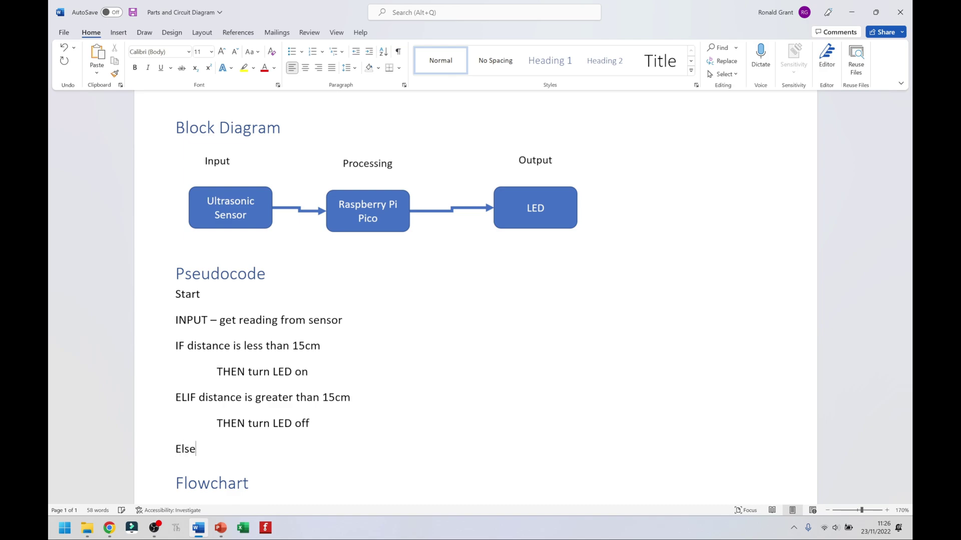
pyautogui.press('Return')
pyautogui.press('Tab')
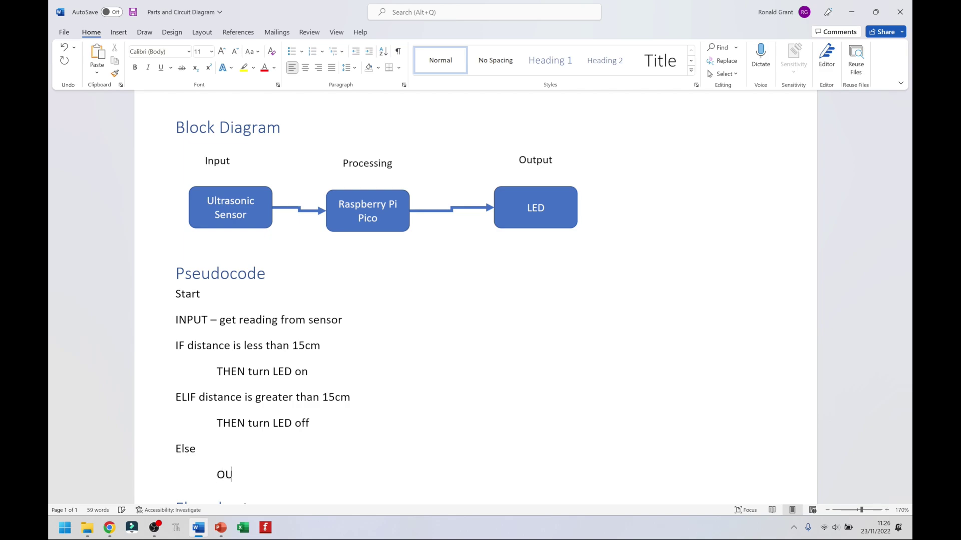
pyautogui.write('OUTPUT - There was an error')
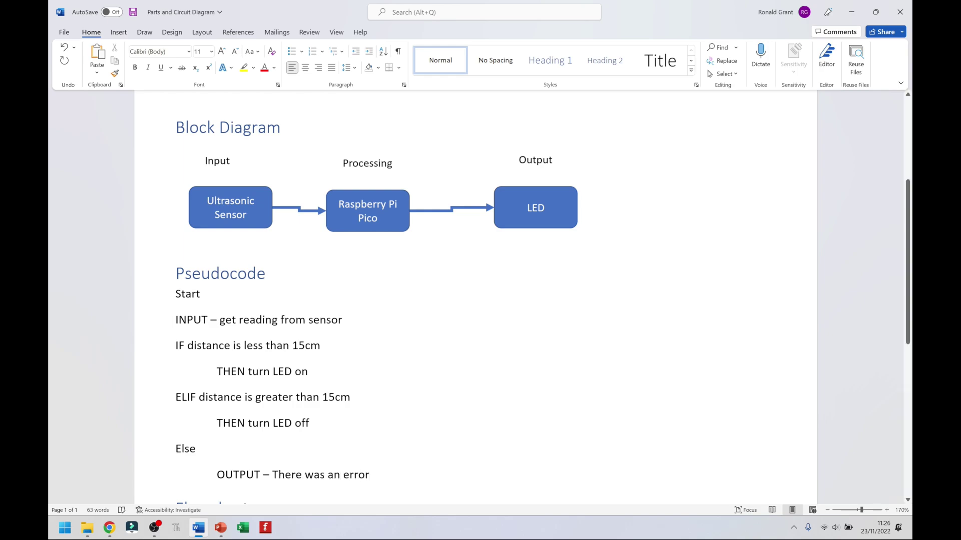
# Step: End the pseudocode with an 'End/Stop' line
pyautogui.scroll(-2, 422, 399)
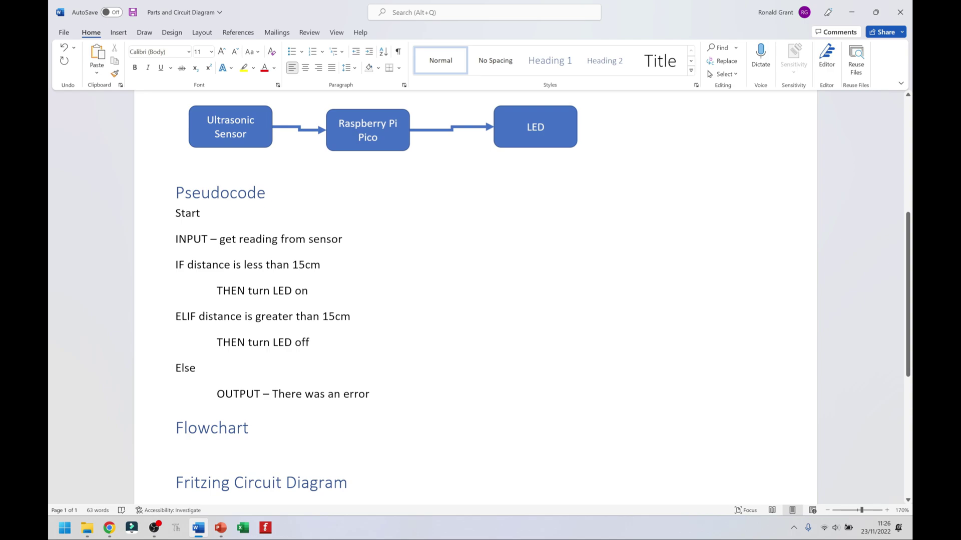
pyautogui.press('Return')
pyautogui.write('End/Stop')
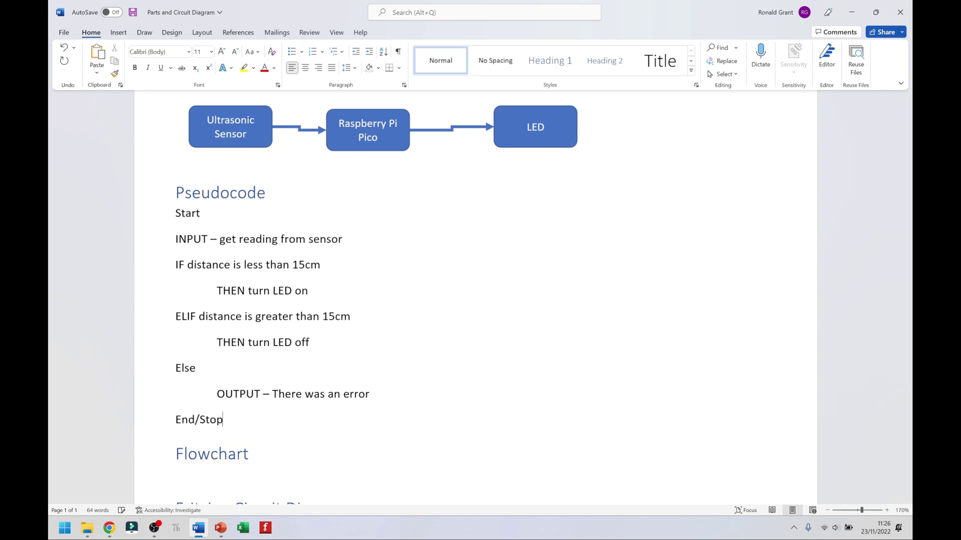
# Step: Select the whole pseudocode, then return to the first slide of Diagrams in PowerPoint
pyautogui.scroll(-2, 422, 300)
pyautogui.click(205, 390)
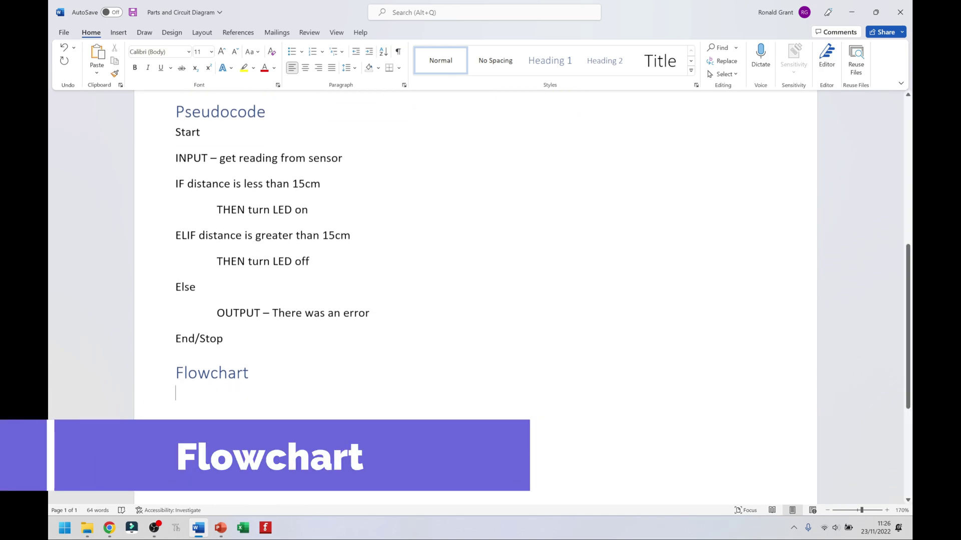
pyautogui.moveTo(228, 342); pyautogui.dragTo(175, 132)
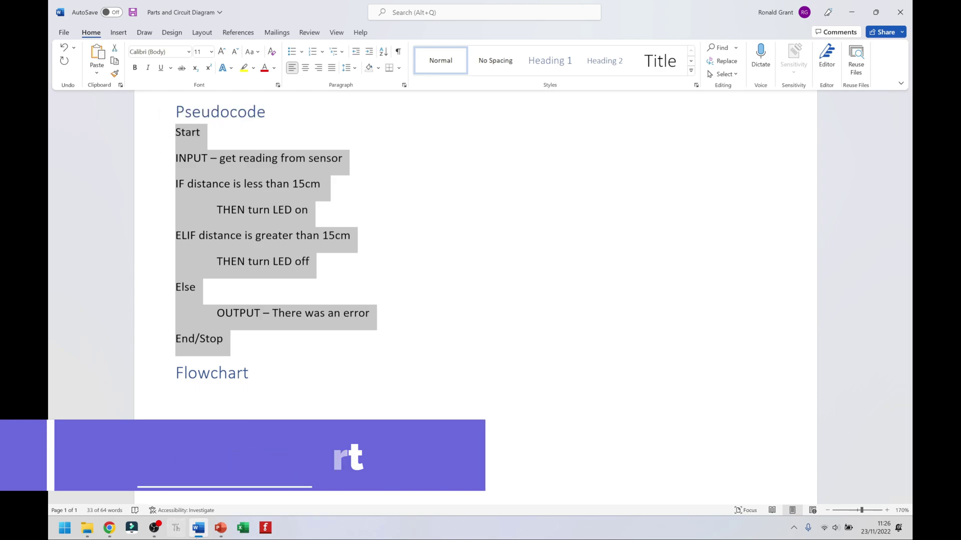
pyautogui.click(220, 528)
pyautogui.click(114, 138)
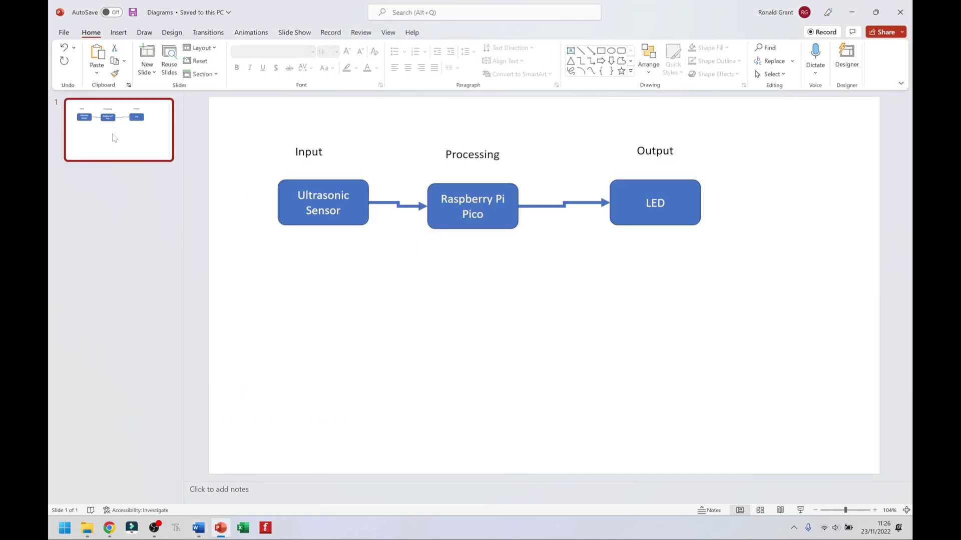
# Step: Add a new blank slide after slide 1 by deleting its placeholders
pyautogui.press('Return')
pyautogui.click(243, 177)
pyautogui.hotkey('ctrl', 'a')
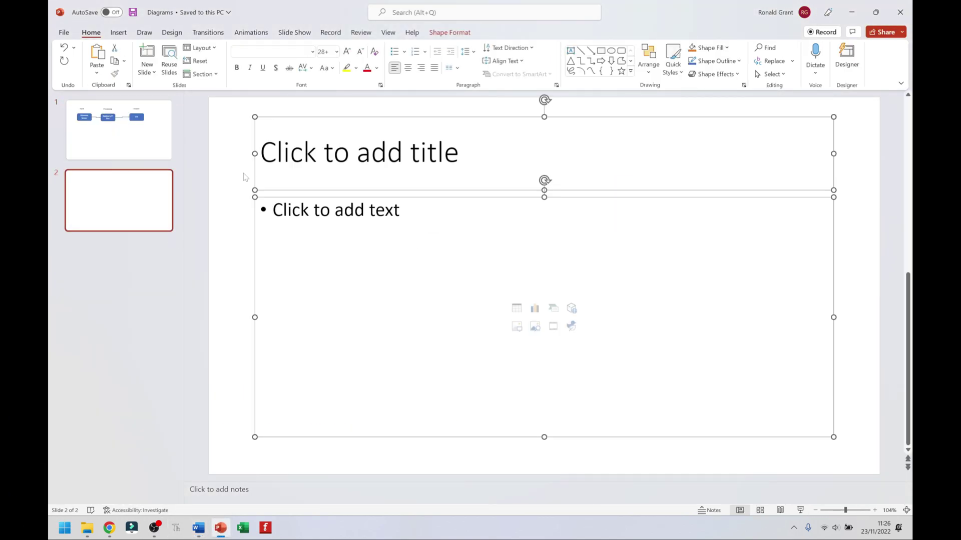
pyautogui.press('Delete')
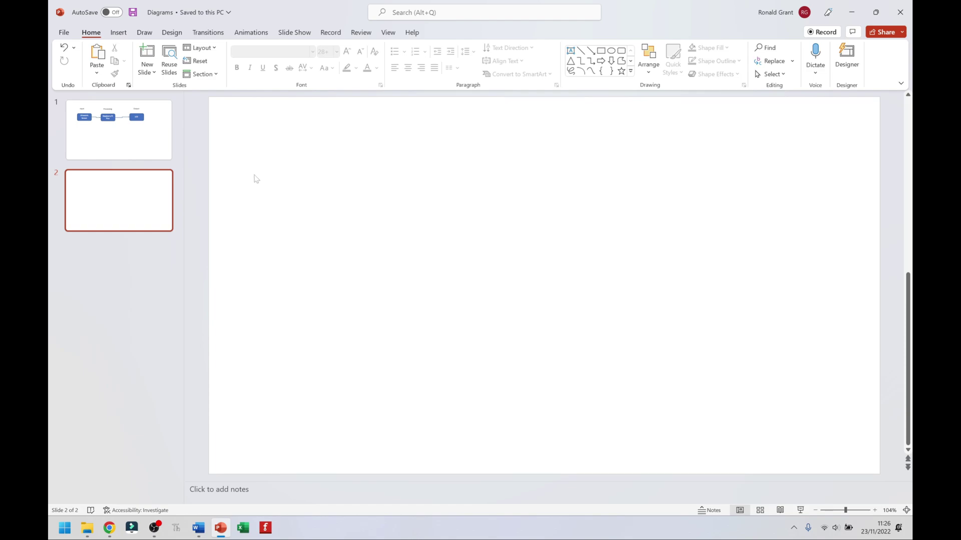
# Step: Draw a pill-shaped rounded rectangle terminator near the slide's top-left
pyautogui.click(118, 32)
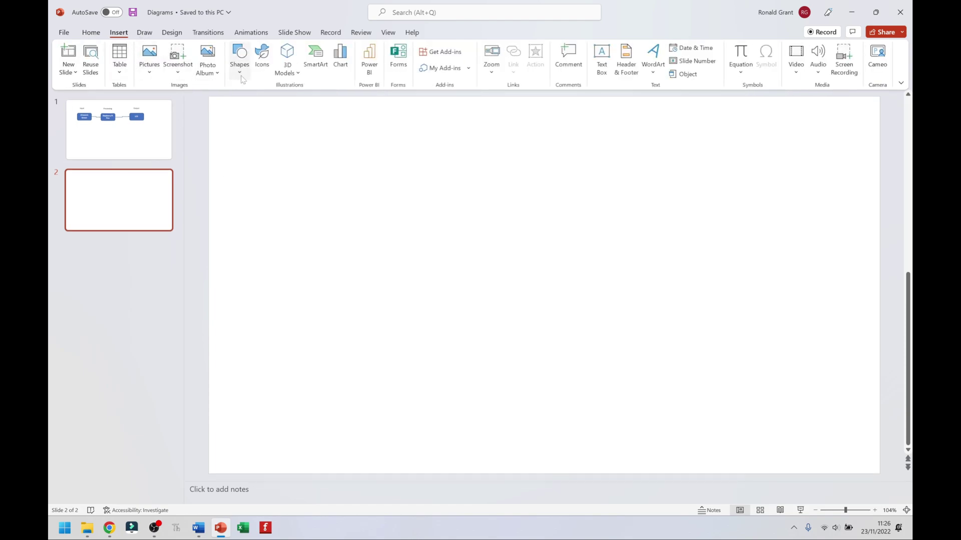
pyautogui.click(239, 59)
pyautogui.click(244, 169)
pyautogui.moveTo(220, 116); pyautogui.dragTo(295, 141)
pyautogui.moveTo(225, 116); pyautogui.dragTo(238, 117)
pyautogui.click(307, 151)
# Step: Draw a process rectangle below the terminator
pyautogui.click(119, 32)
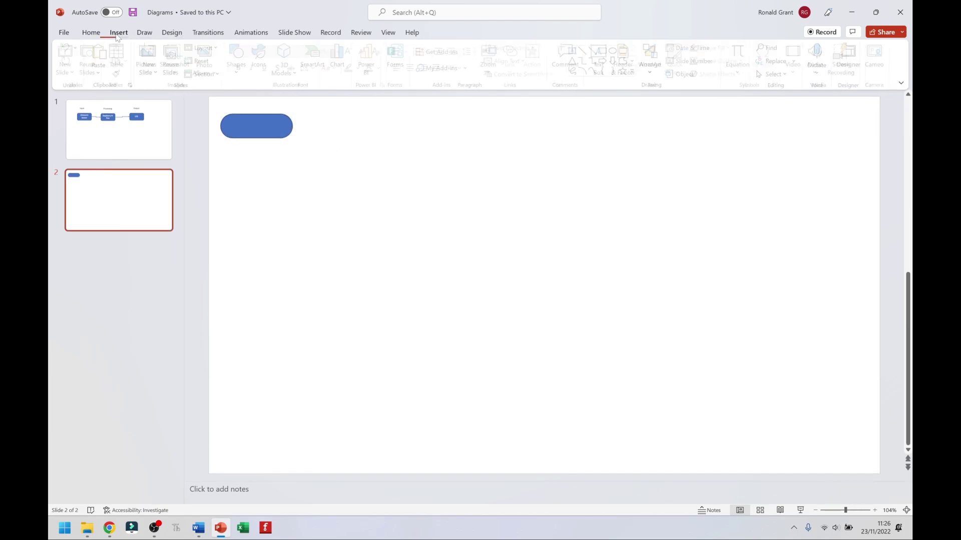
pyautogui.click(239, 59)
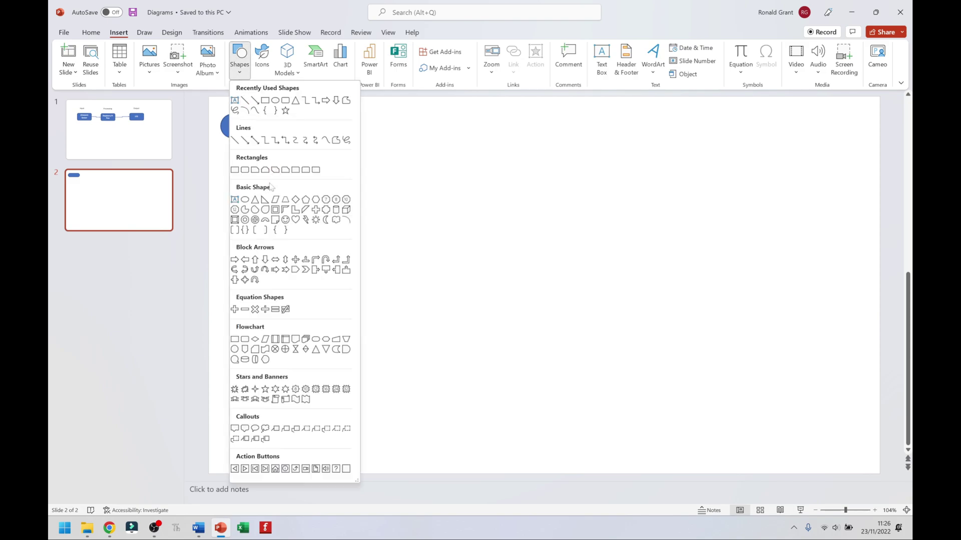
pyautogui.click(234, 170)
pyautogui.moveTo(221, 149); pyautogui.dragTo(303, 177)
# Step: Draw a flowchart input/output parallelogram below the process rectangle
pyautogui.click(119, 32)
pyautogui.click(238, 70)
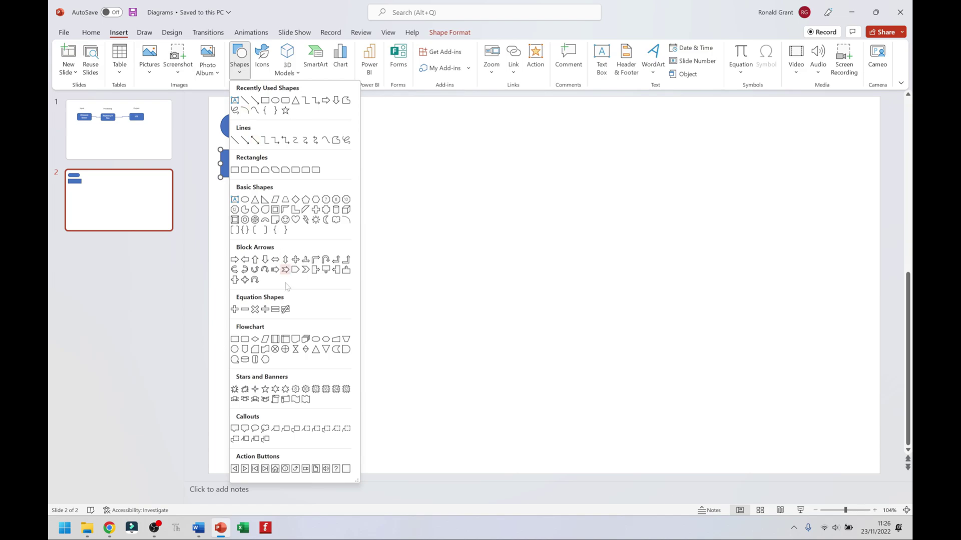
pyautogui.click(265, 338)
pyautogui.moveTo(221, 197); pyautogui.dragTo(318, 221)
# Step: Draw a flowchart decision diamond below the parallelogram
pyautogui.click(118, 32)
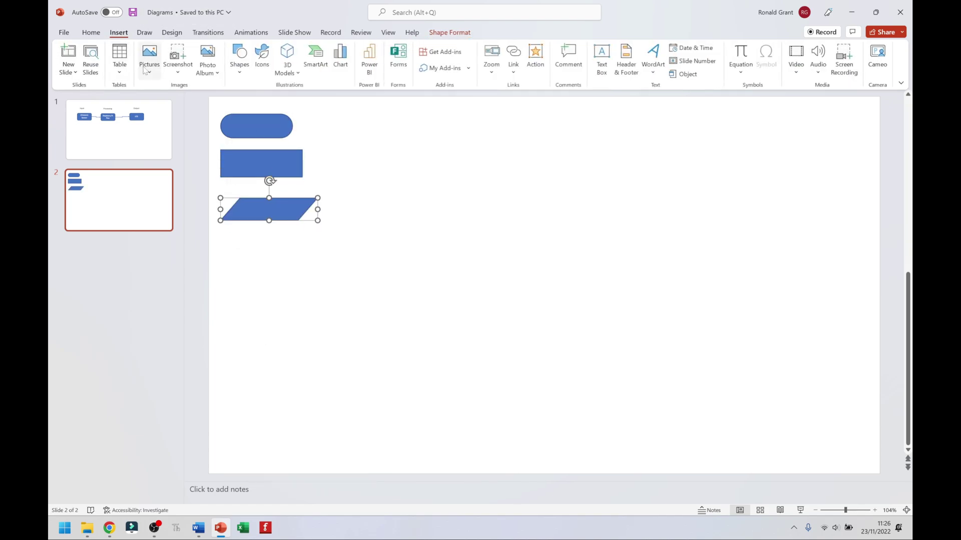
pyautogui.click(242, 75)
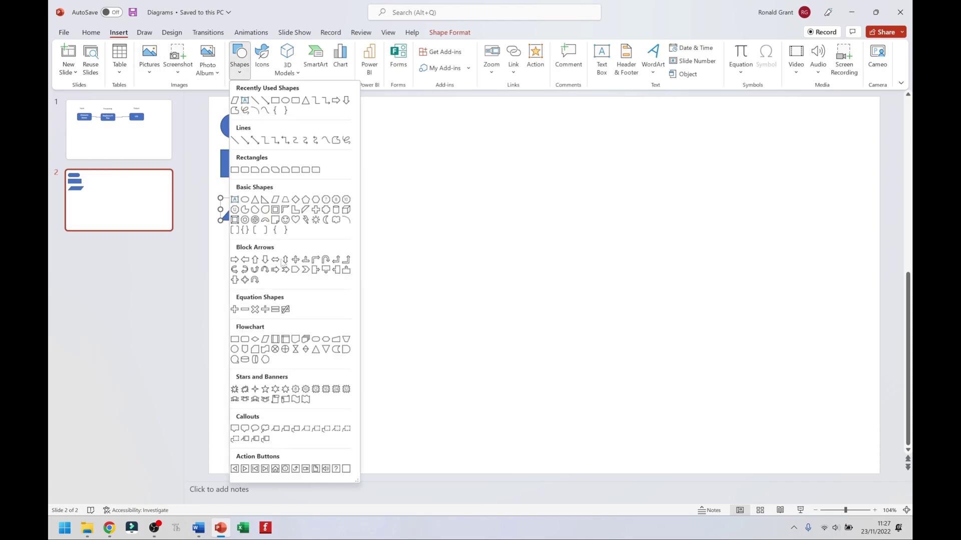
pyautogui.click(255, 340)
pyautogui.moveTo(222, 242); pyautogui.dragTo(324, 282)
# Step: Copy the terminator to the top centre of the slide and label it 'Start'
pyautogui.click(281, 130)
pyautogui.moveTo(281, 129); pyautogui.dragTo(507, 128)
pyautogui.write('Start')
pyautogui.click(520, 178)
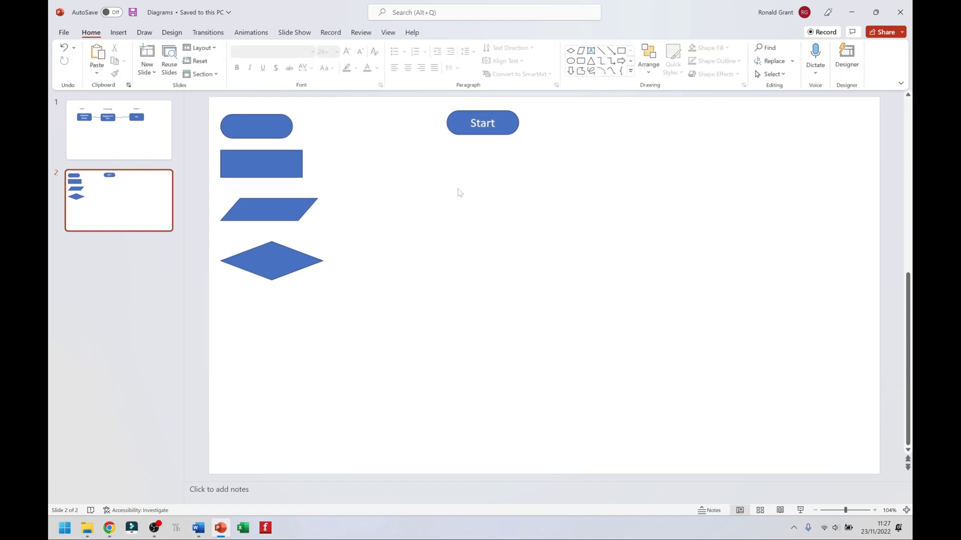
pyautogui.click(262, 208)
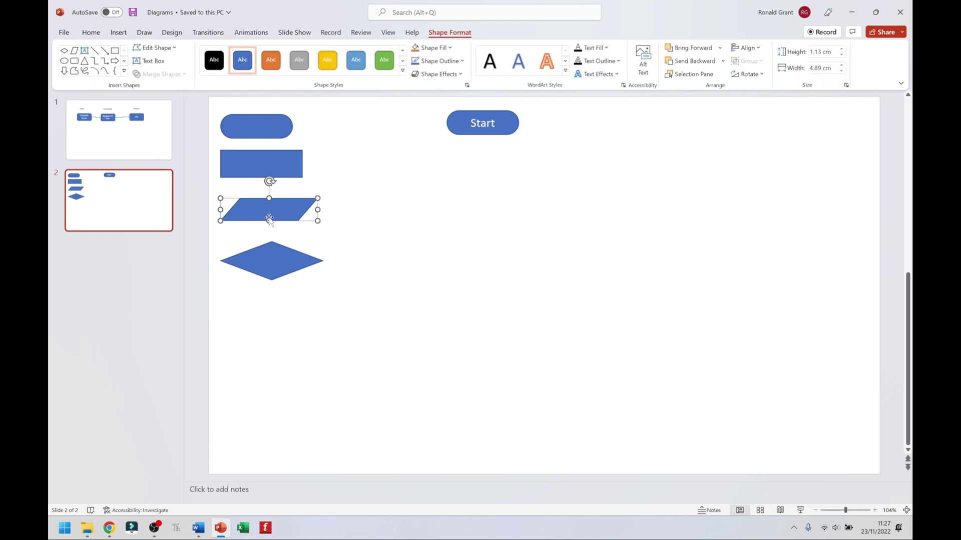